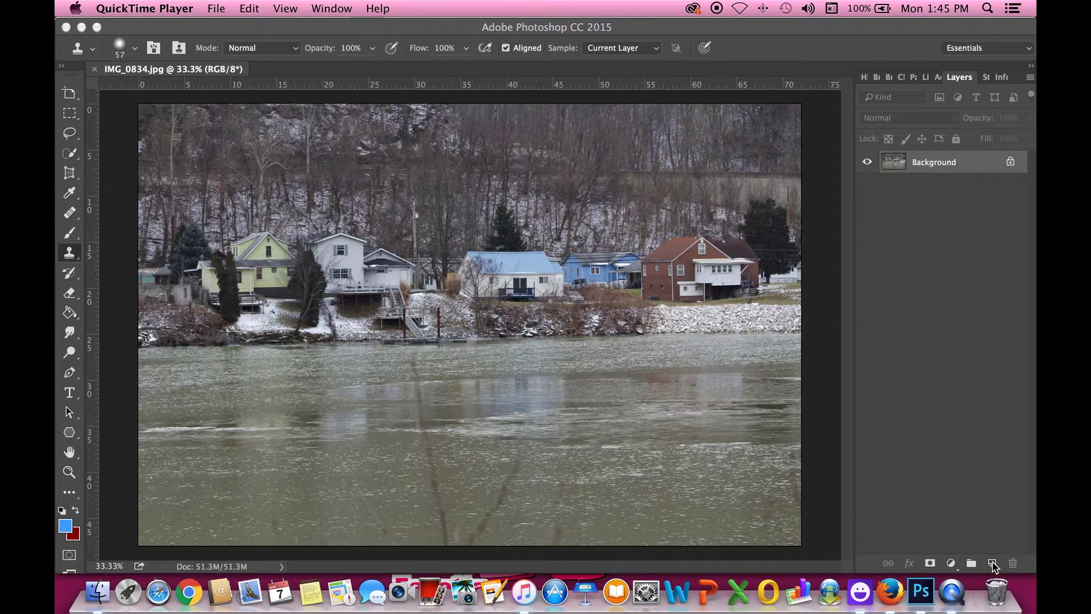
Step: Add a new layer above the photo and fill it with white (ffffff)
left_click(993, 564)
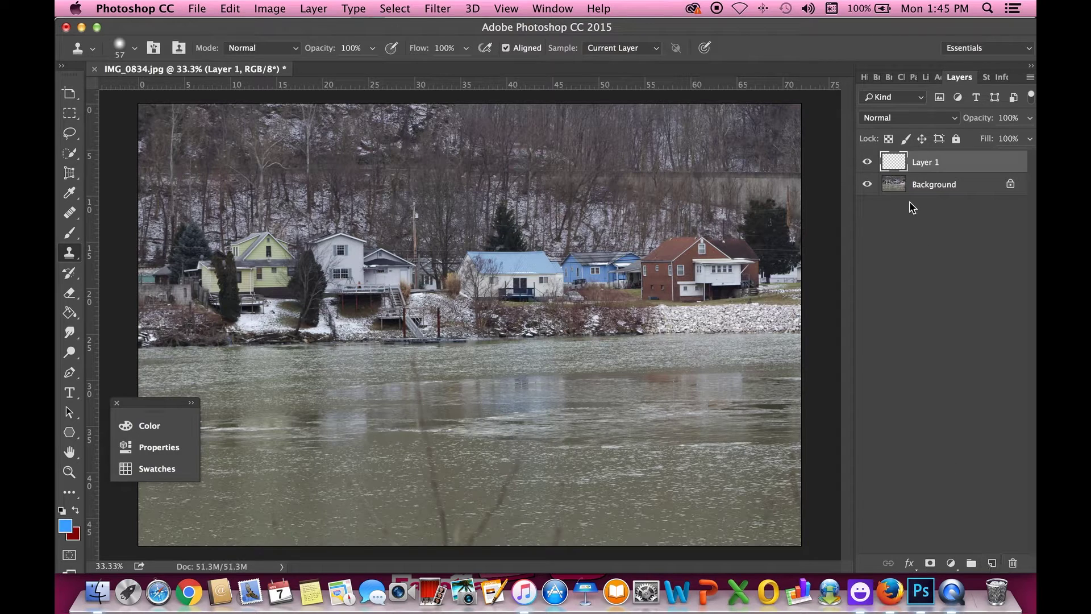
left_click(67, 527)
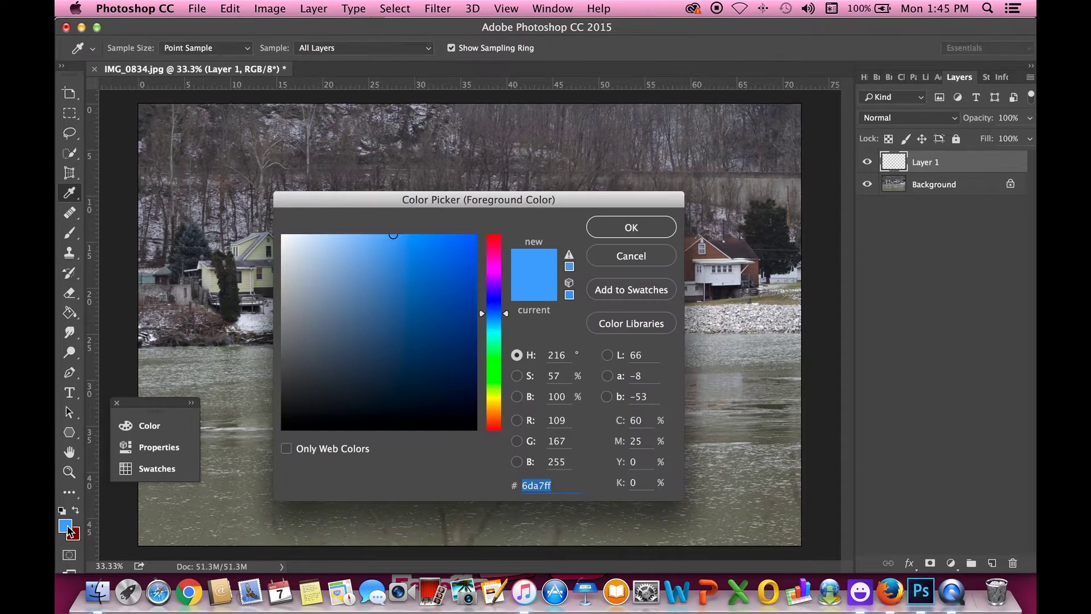
left_click(302, 267)
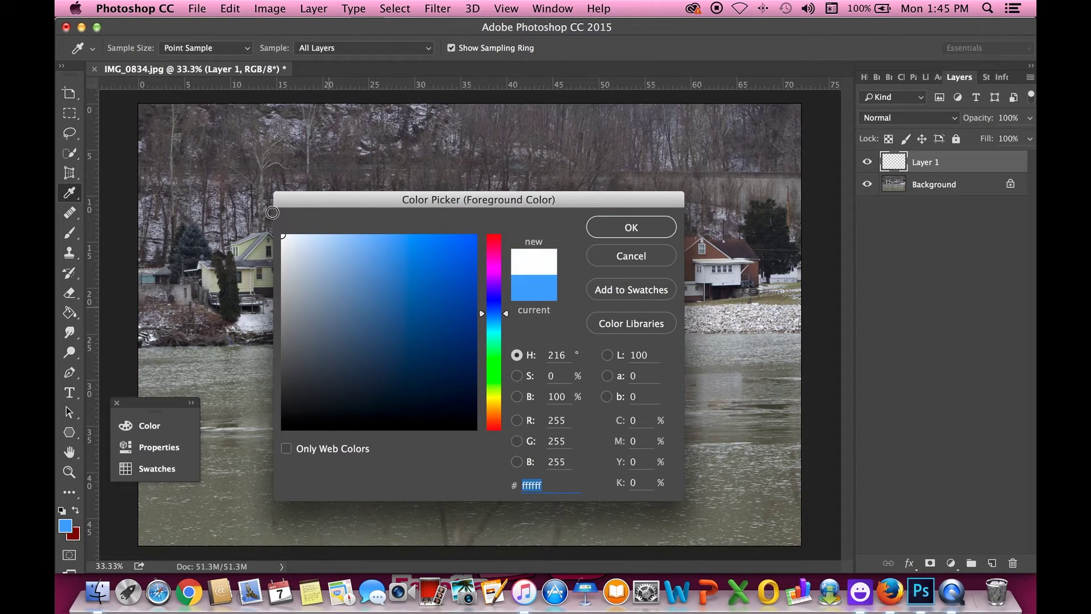
left_click(645, 228)
key("s")
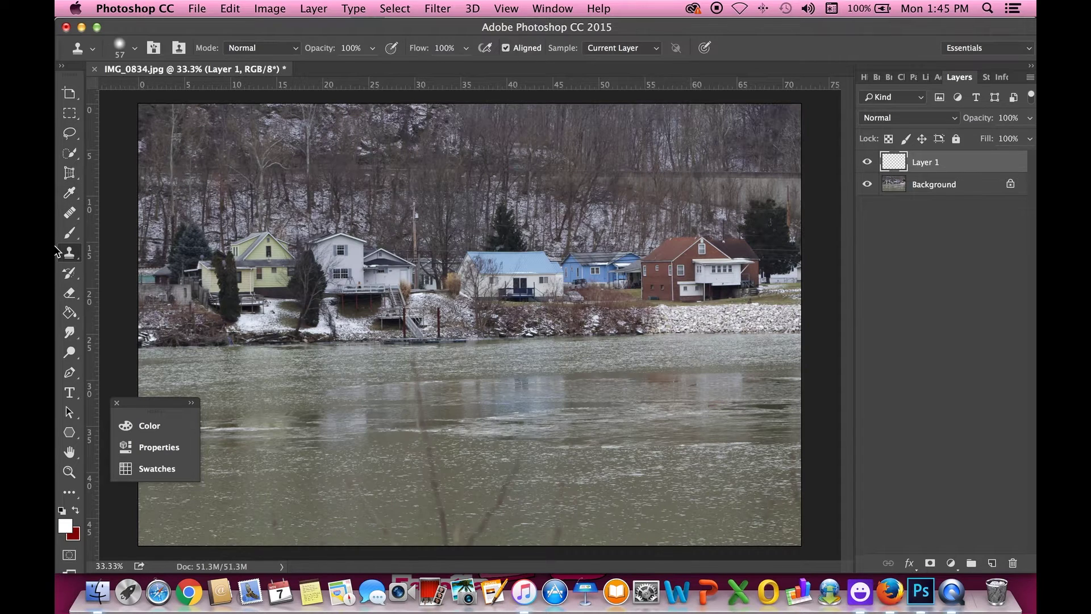
left_click(69, 313)
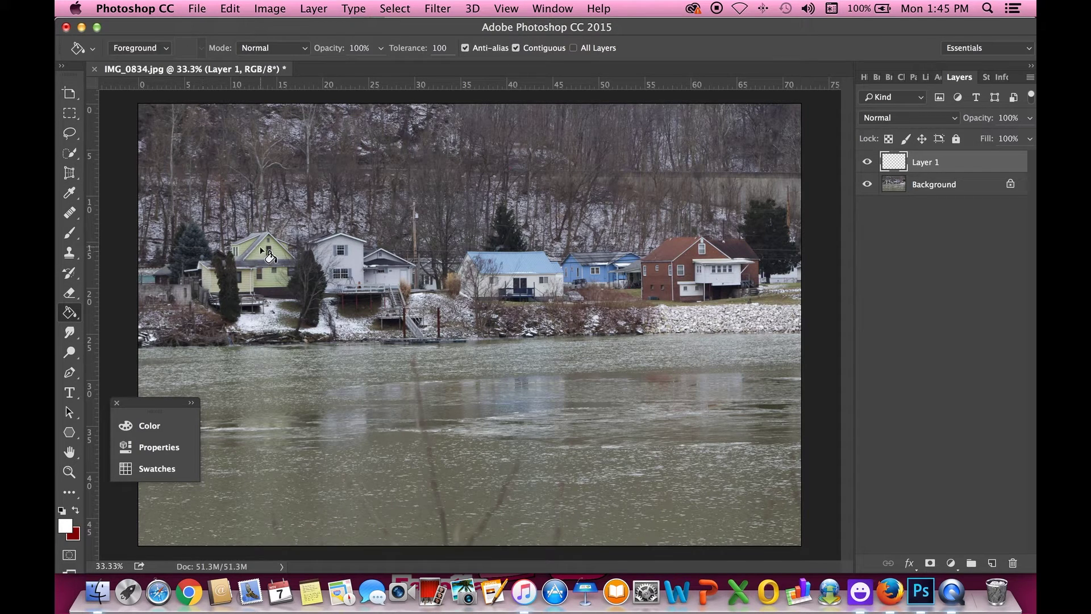
left_click(269, 256)
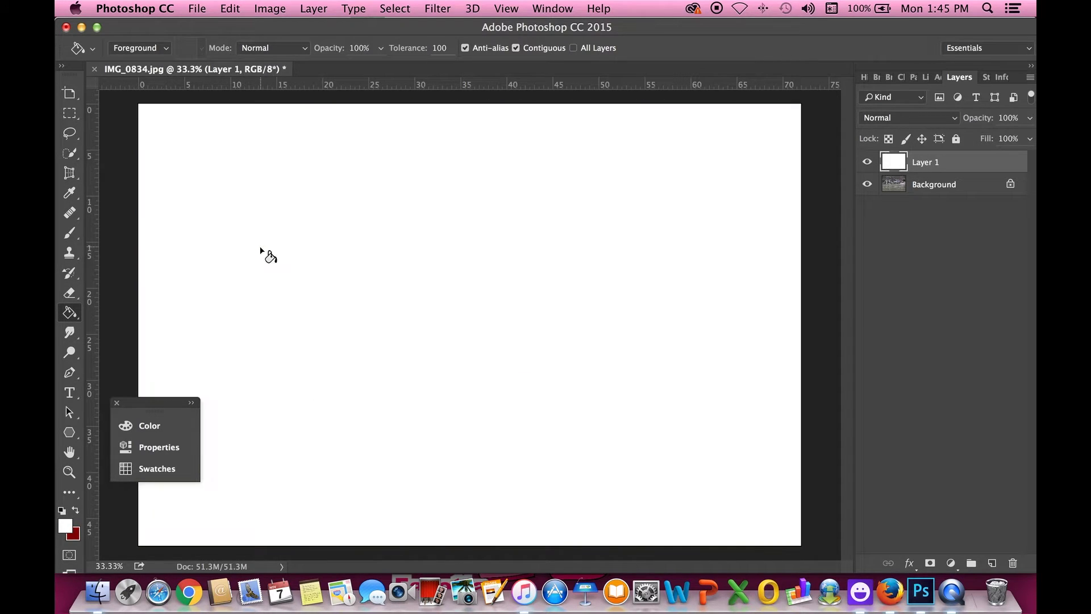
Step: Set the white layer's blend mode to Dissolve and reduce its opacity to 3%
left_click(930, 120)
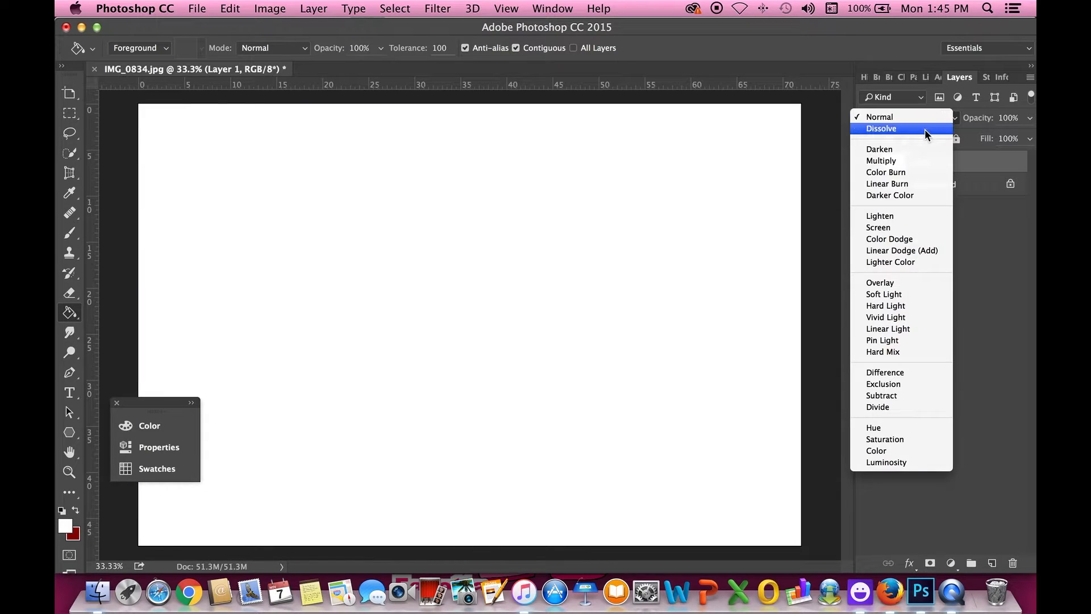
left_click(925, 130)
left_click(1007, 118)
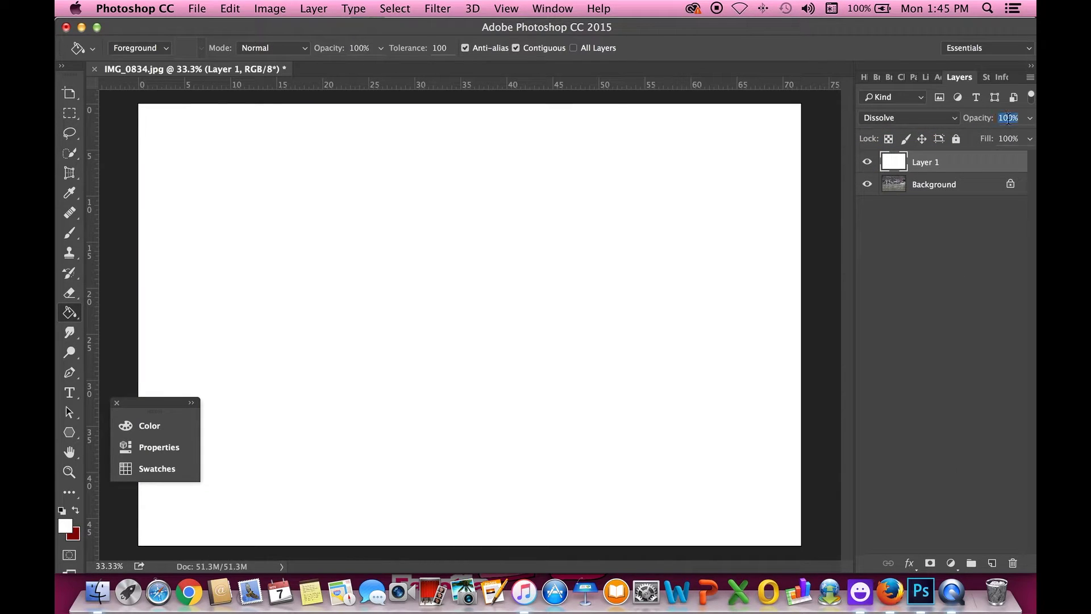
key("shift+Down")
key("shift+Down")
key("shift+Down")
key("shift+Down")
key("shift+Down")
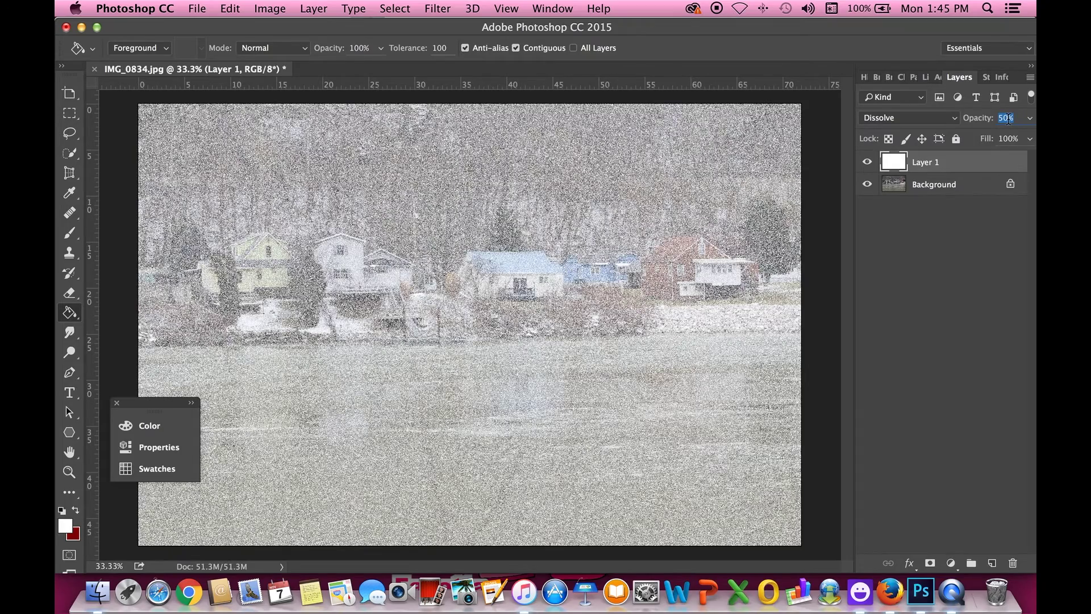
key("shift+Down")
key("shift+Down")
key("shift+Down")
key("shift+Down")
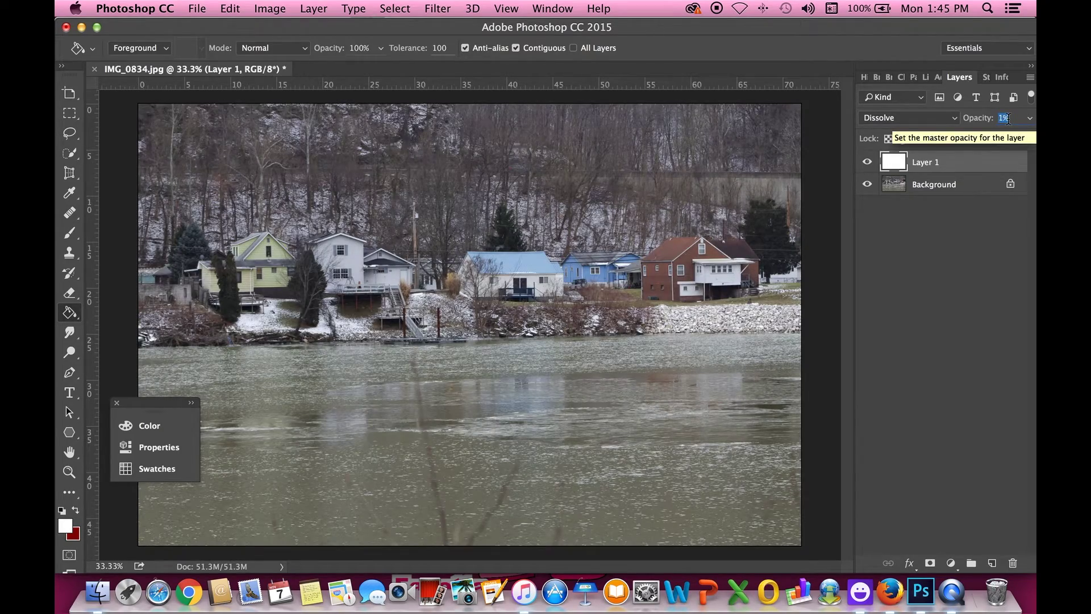
key("Up")
key("Up")
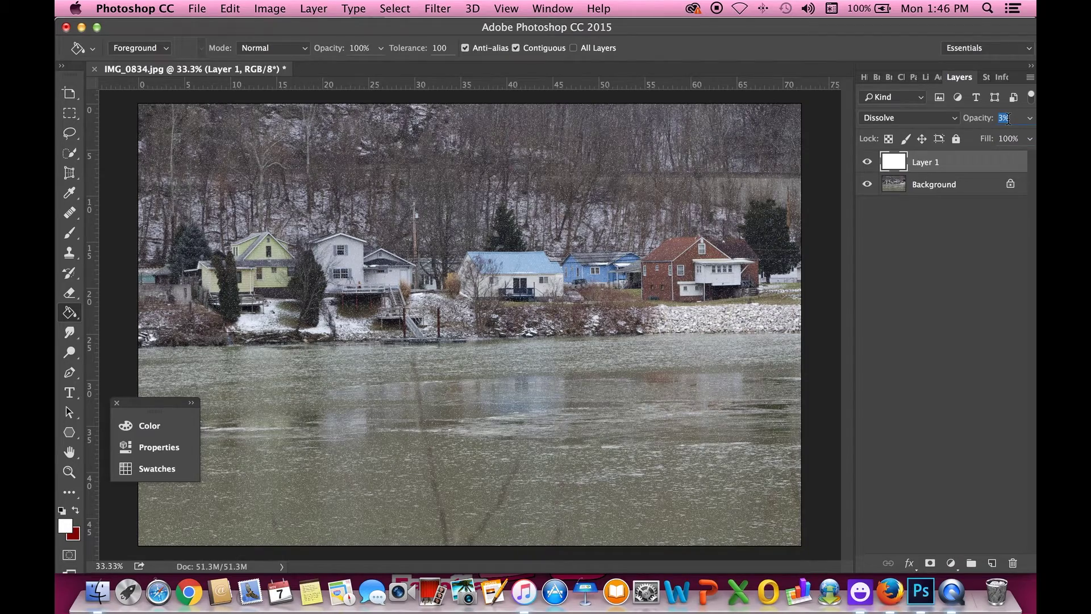
Step: Try the Dissolve layer's opacity as high as 55%, finally setting it to 5%
key("shift+Up")
key("shift+Up")
key("shift+Up")
key("shift+Up")
key("shift+Up")
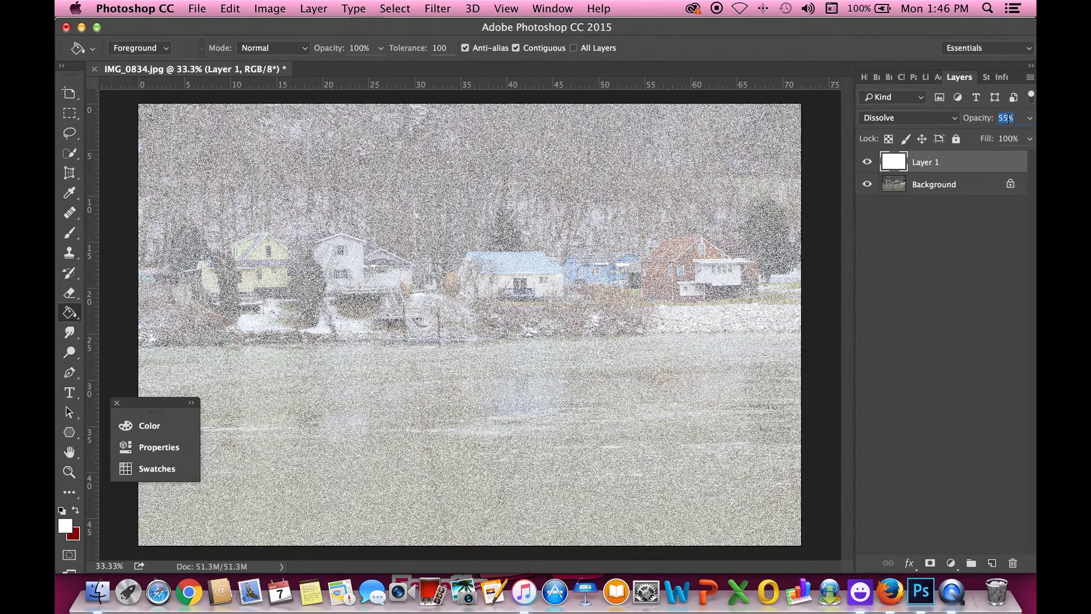
key("shift+Down")
key("shift+Down")
key("shift+Down")
key("shift+Down")
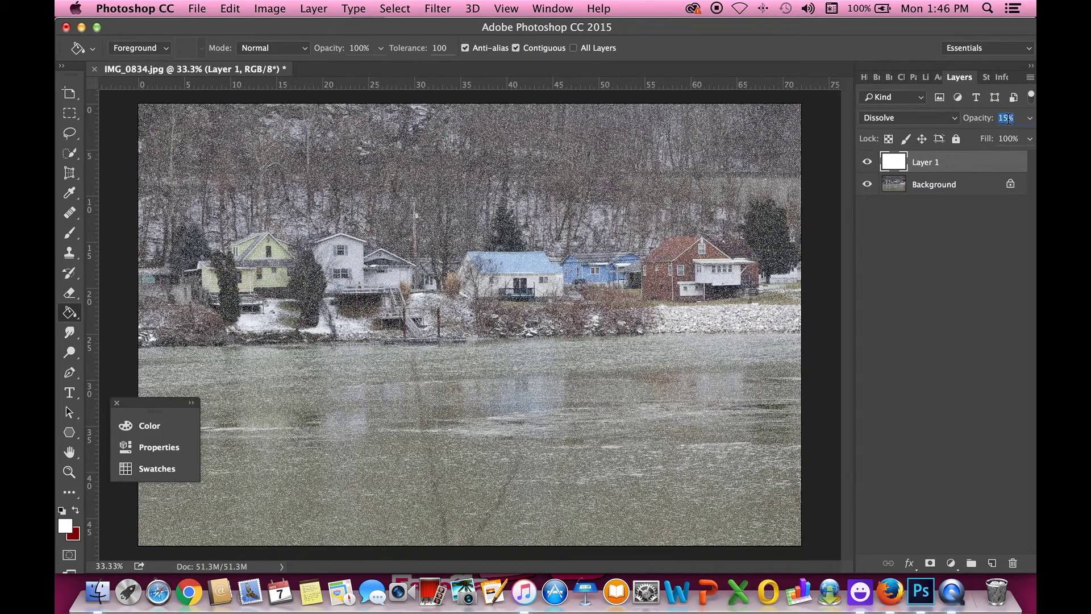
key("shift+Down")
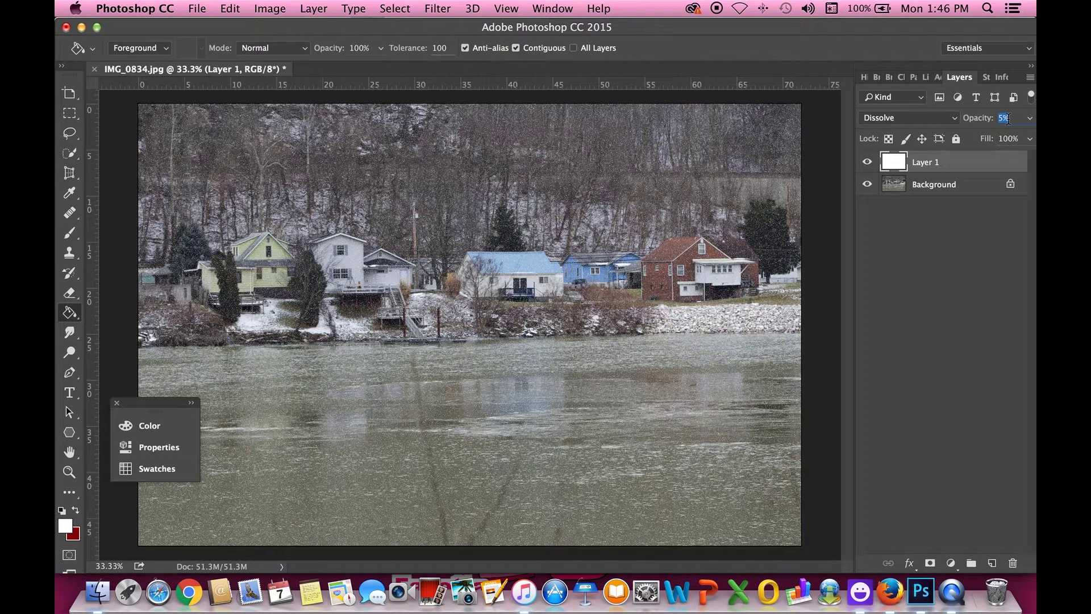
Step: Apply Levels to the white Dissolve layer, keeping the default input levels and lowering the white output level to 203
left_click(258, 10)
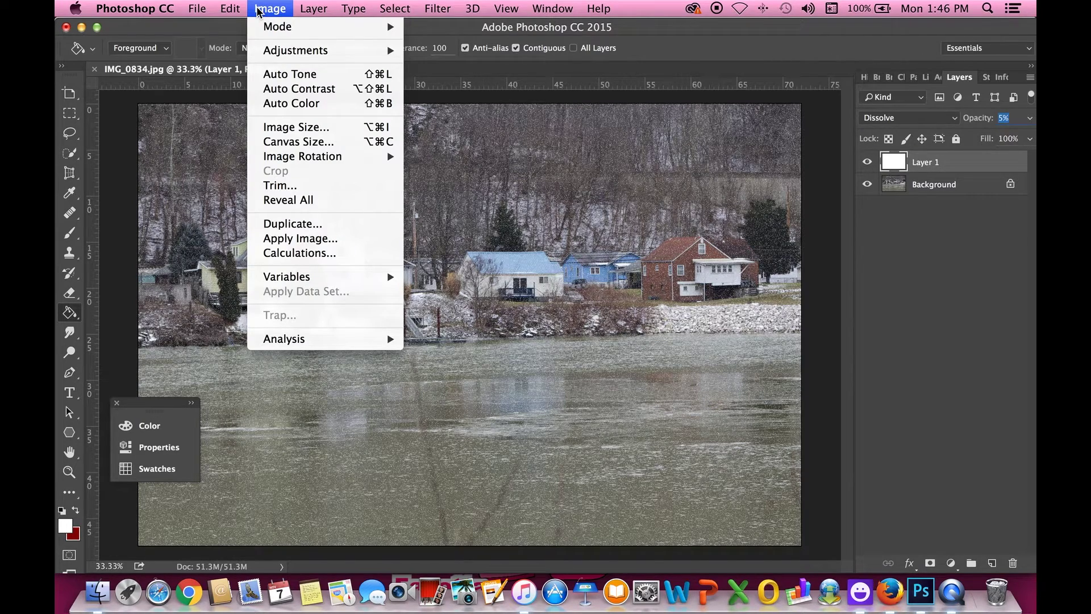
mouse_move(321, 53)
left_click(442, 67)
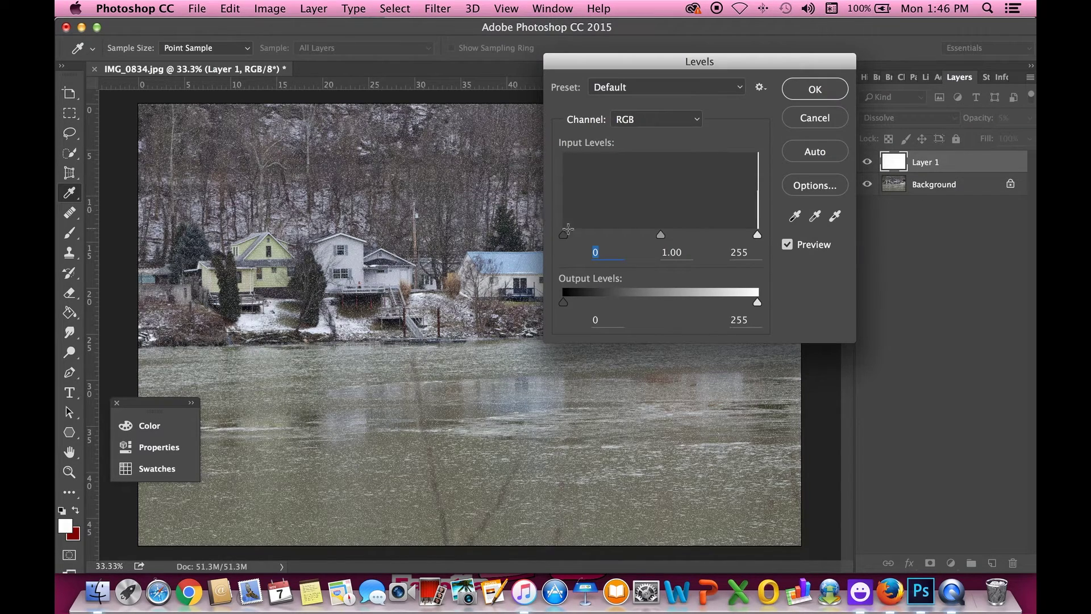
left_click_drag(564, 234, 621, 242)
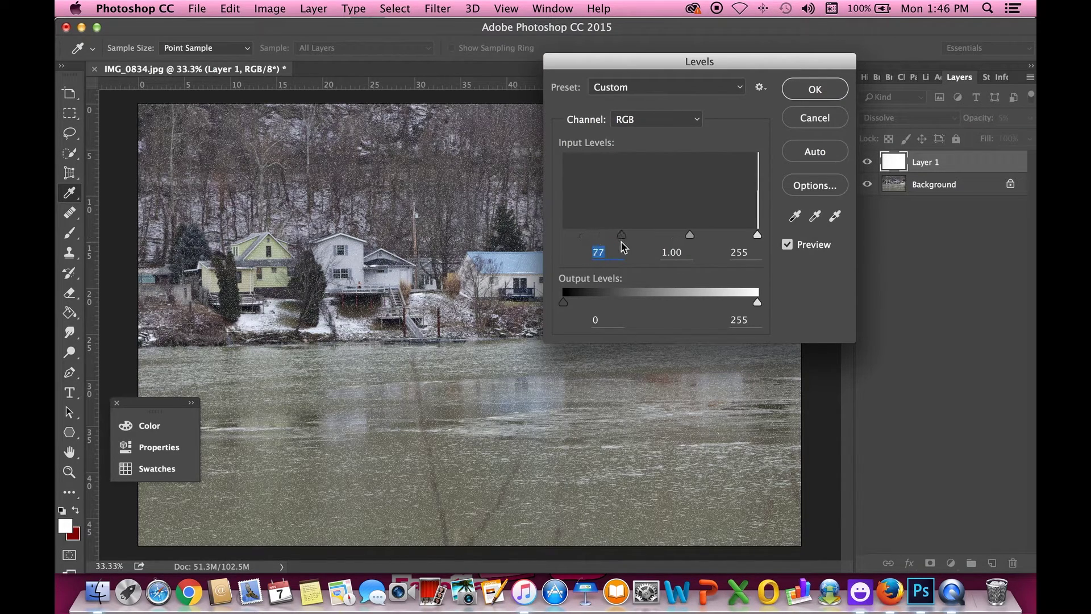
left_click_drag(625, 235, 731, 238)
left_click_drag(736, 235, 772, 240)
type("0")
mouse_move(758, 234)
left_mouse_down()
mouse_move(643, 236)
mouse_move(757, 237)
left_mouse_up()
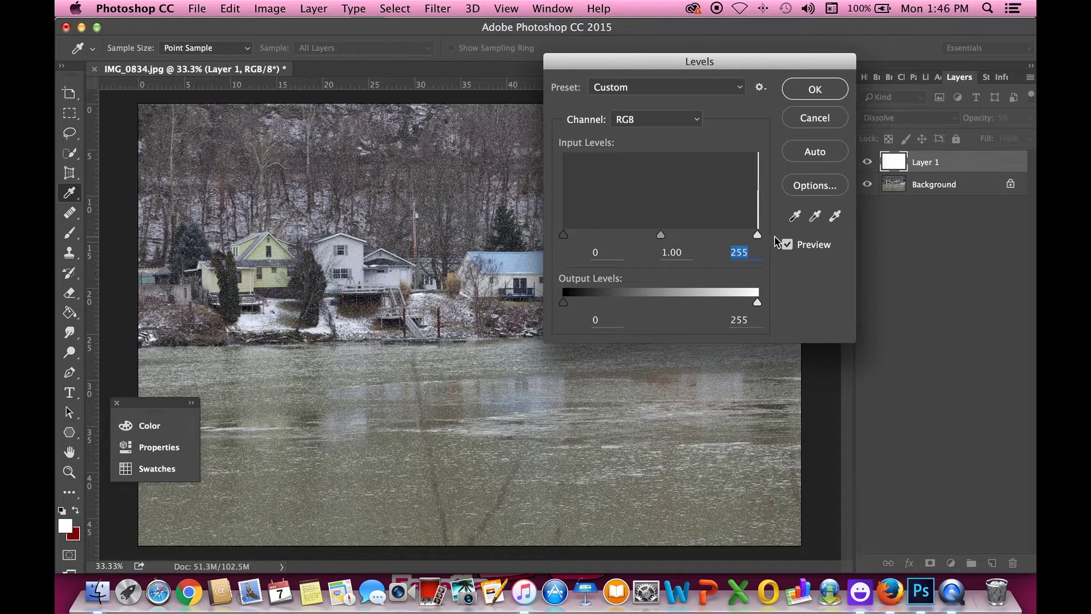
left_click_drag(757, 302, 717, 300)
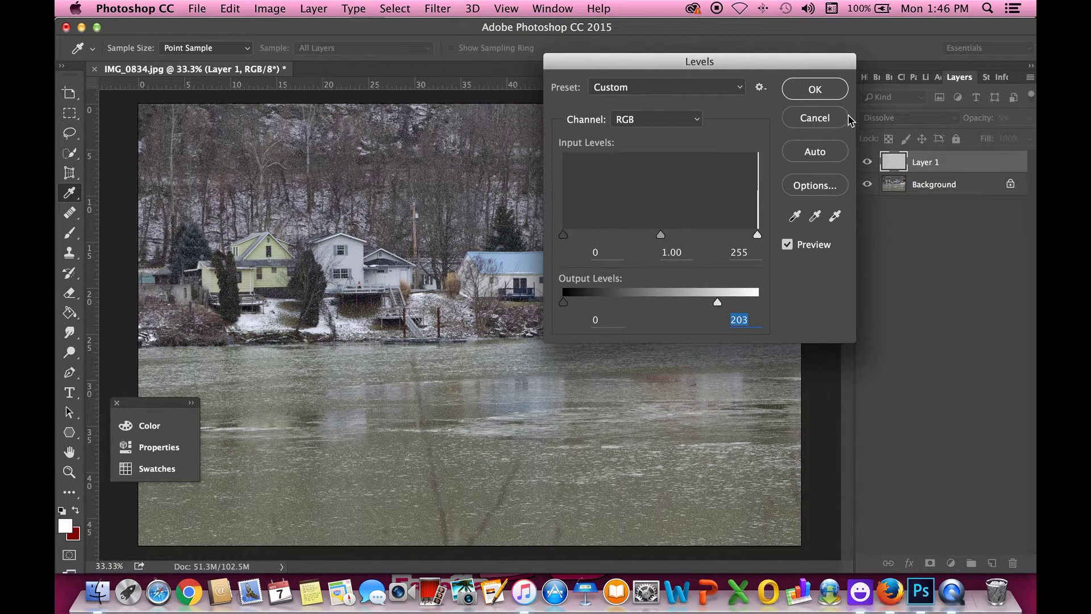
left_click(821, 95)
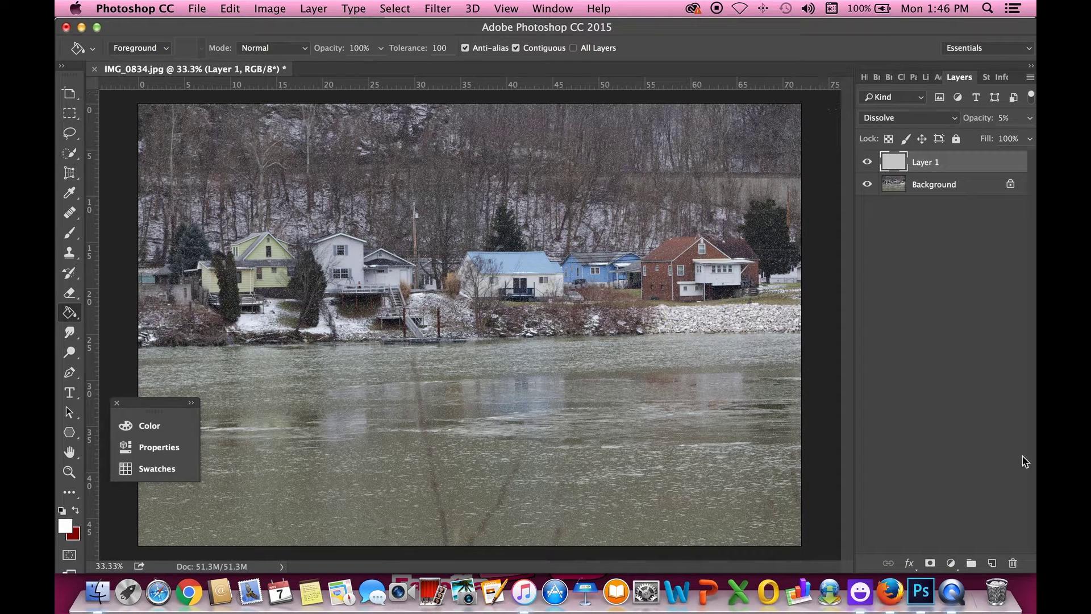
Step: Duplicate the Background layer and apply Brightness/Contrast to the copy, using Auto for contrast 89 and setting brightness to -29
left_click_drag(965, 404, 992, 563)
left_click(270, 11)
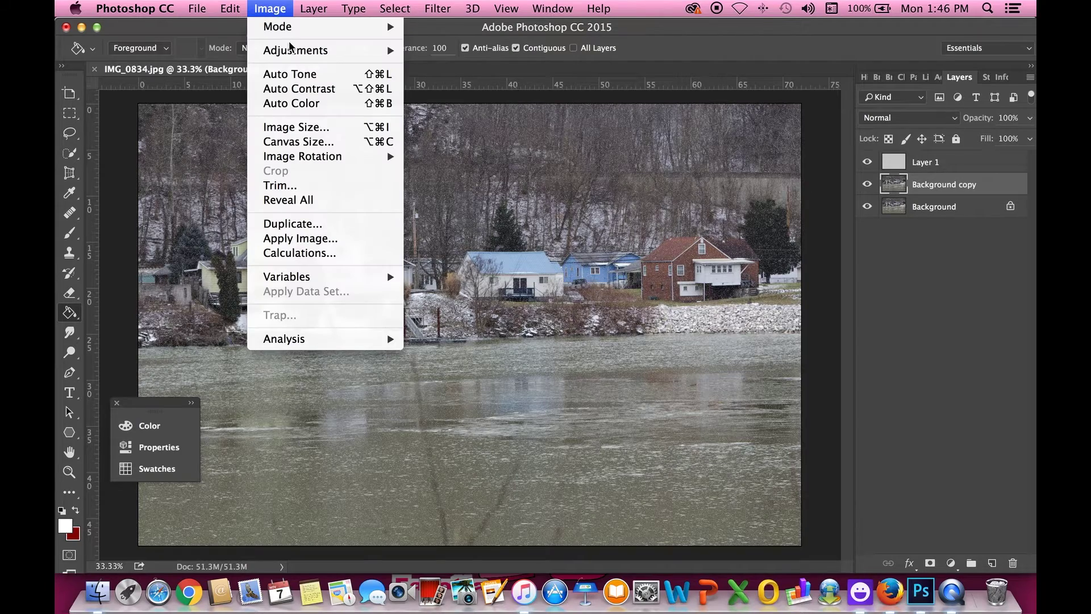
mouse_move(389, 51)
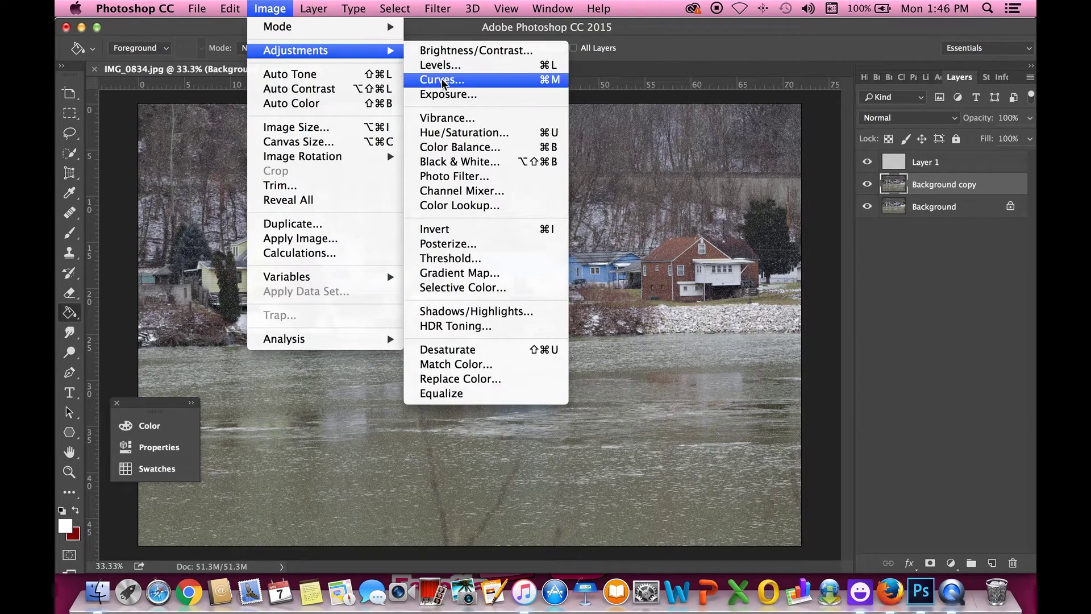
left_click(442, 51)
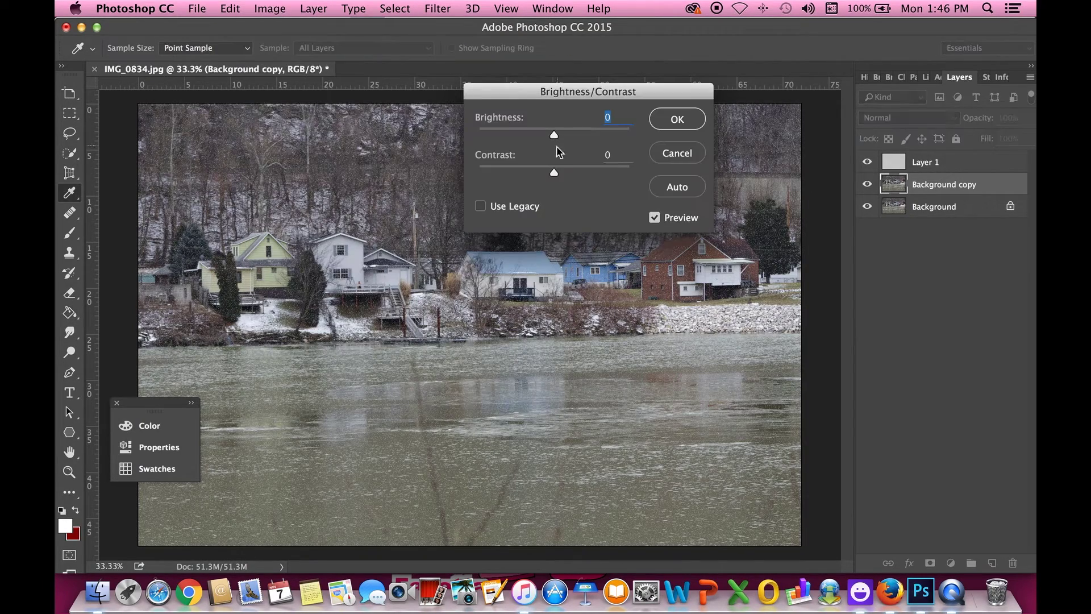
left_click_drag(554, 177, 529, 174)
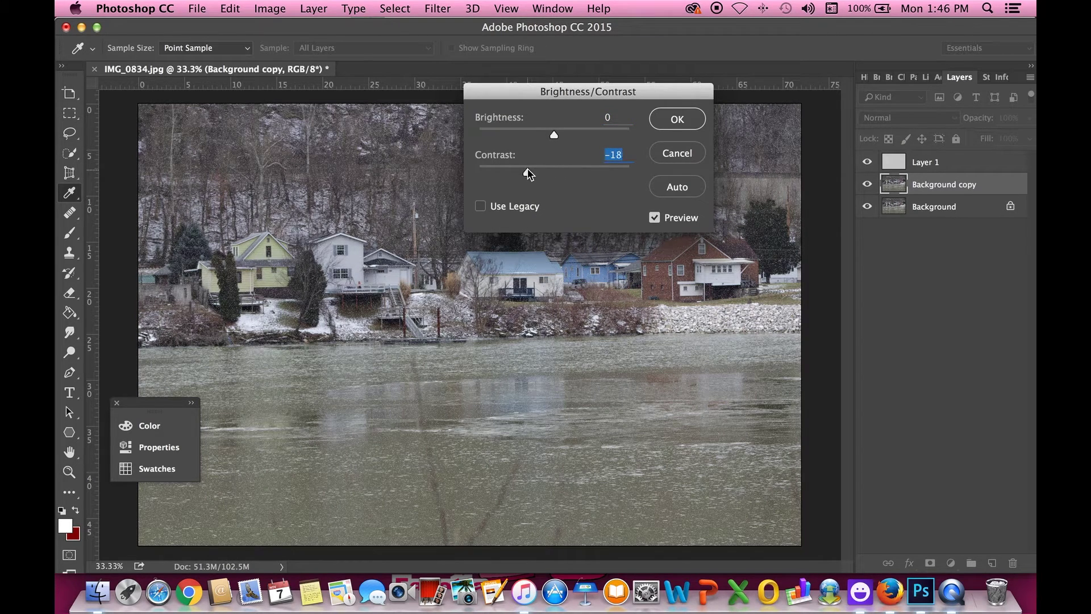
left_click(671, 189)
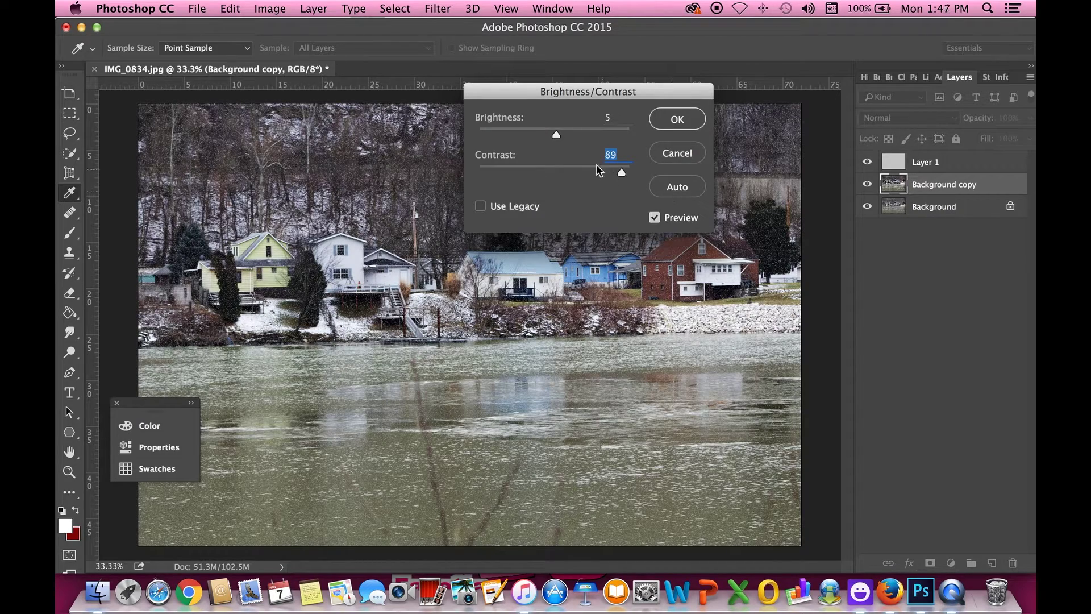
left_click(554, 135)
mouse_move(555, 134)
left_mouse_down()
mouse_move(530, 134)
mouse_move(540, 136)
left_mouse_up()
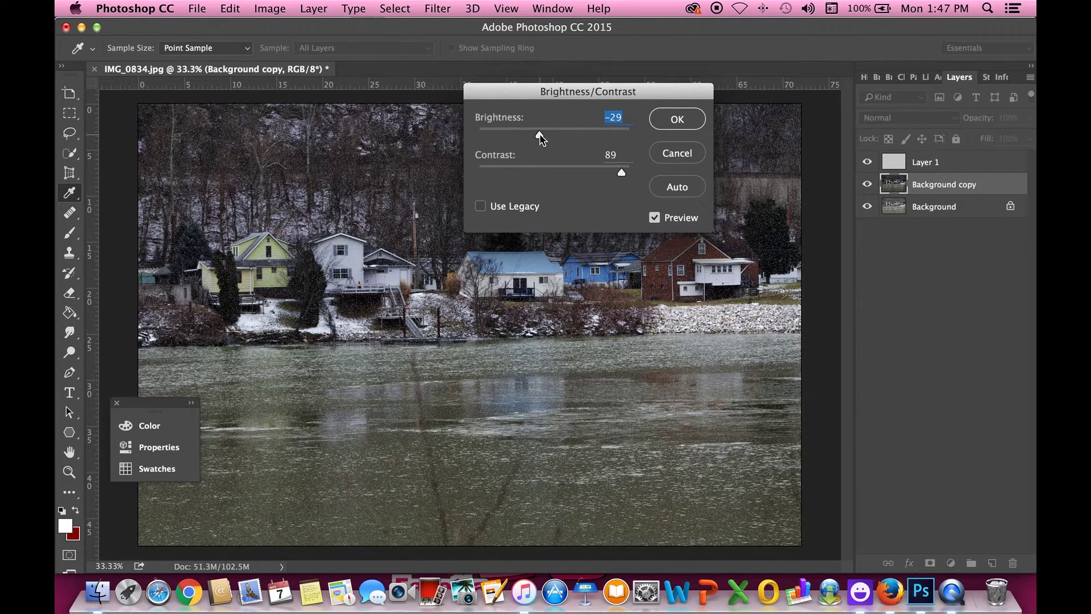
left_click(676, 119)
key("g")
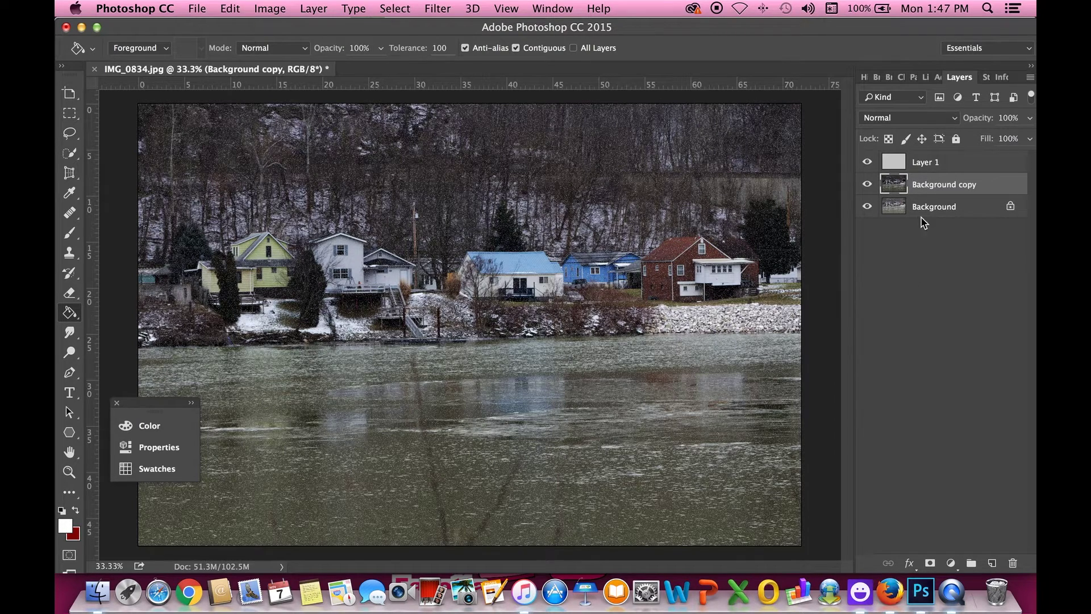
Step: Hide Layer 1 and add a new layer above it filled with white
left_click(867, 163)
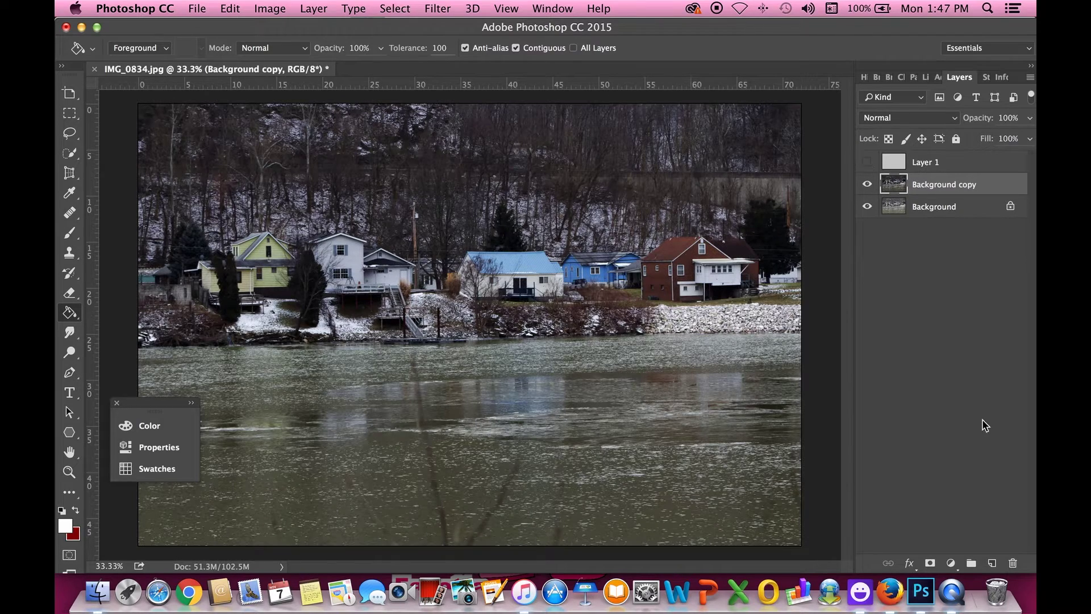
left_click(966, 165)
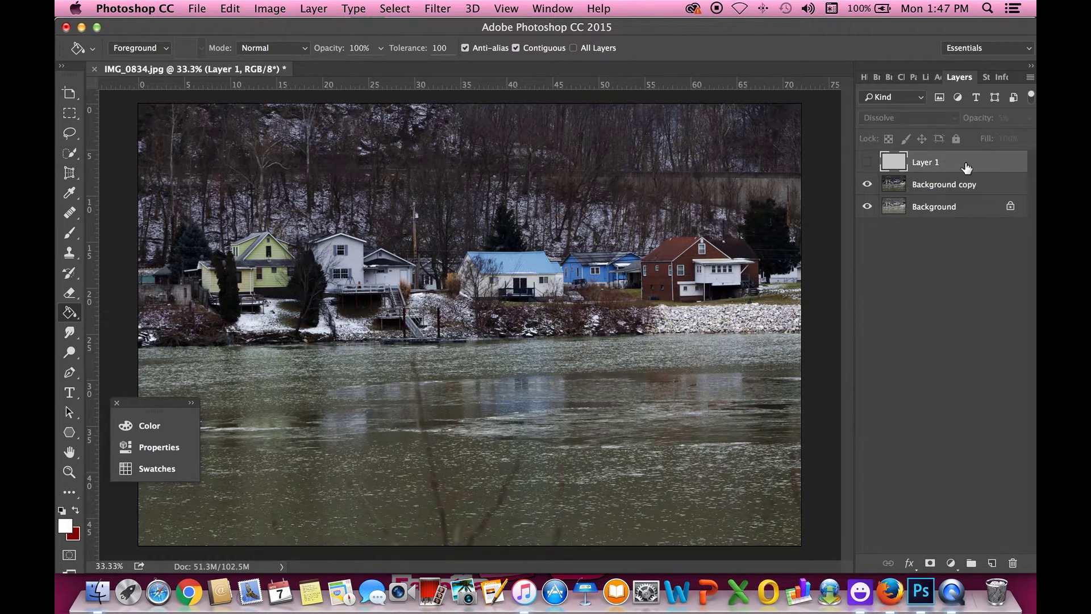
left_click(991, 563)
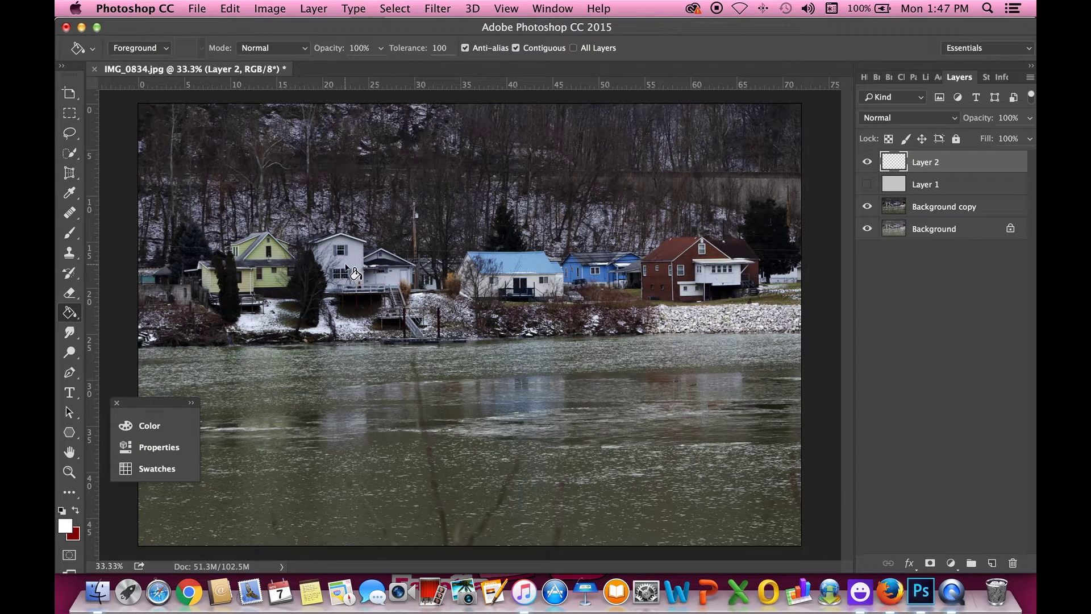
left_click(346, 268)
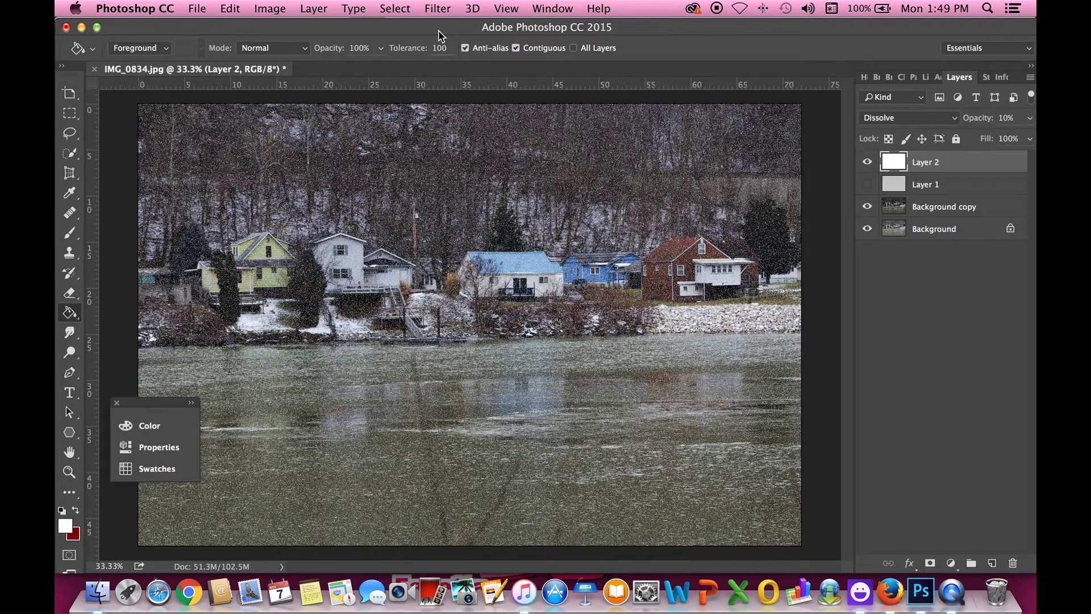
left_click(443, 9)
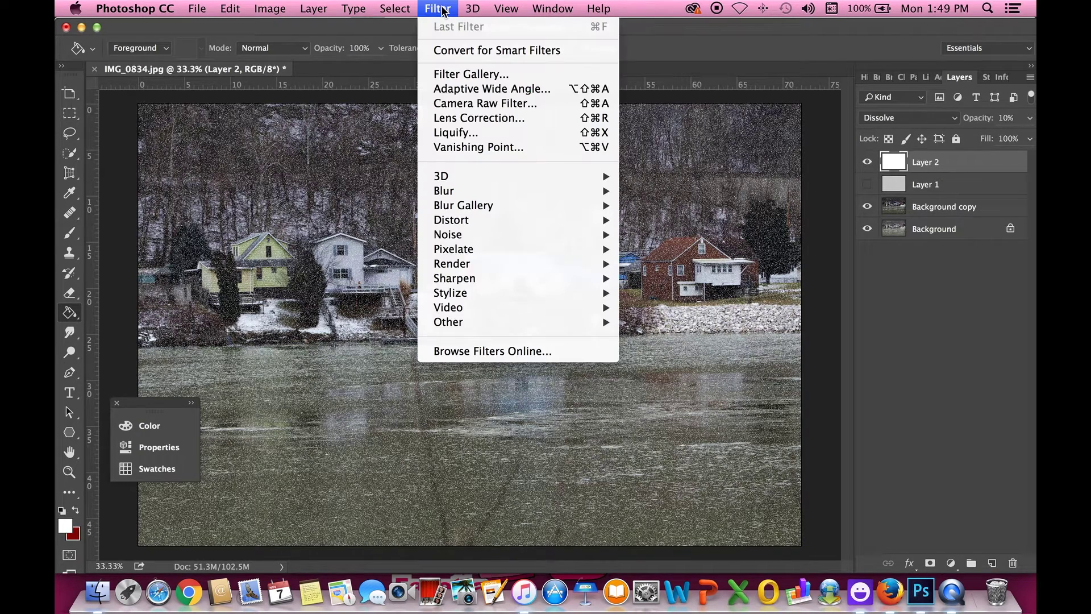
mouse_move(528, 193)
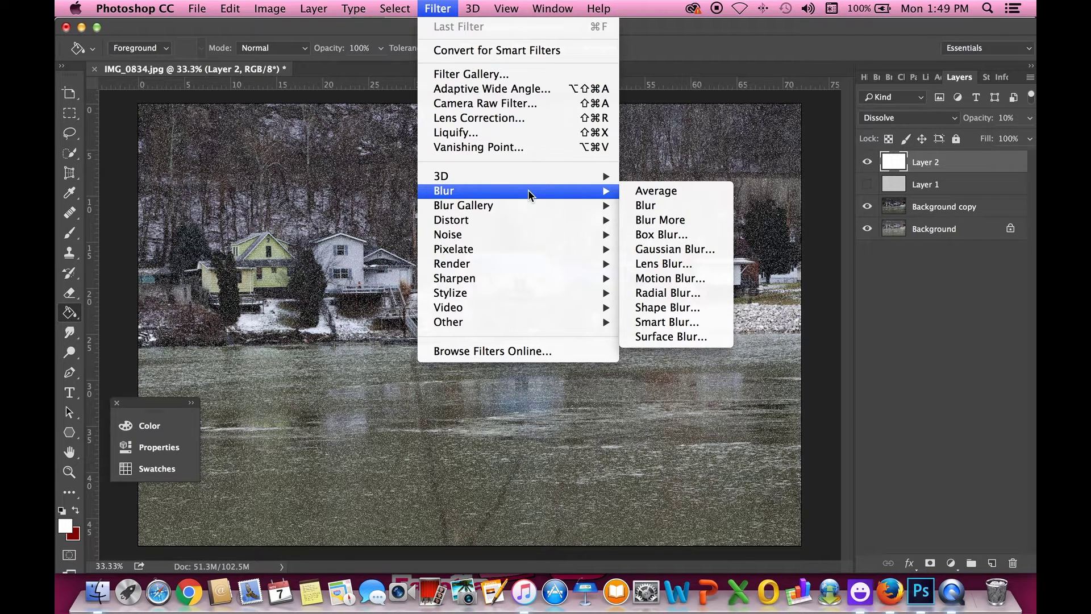
mouse_move(547, 249)
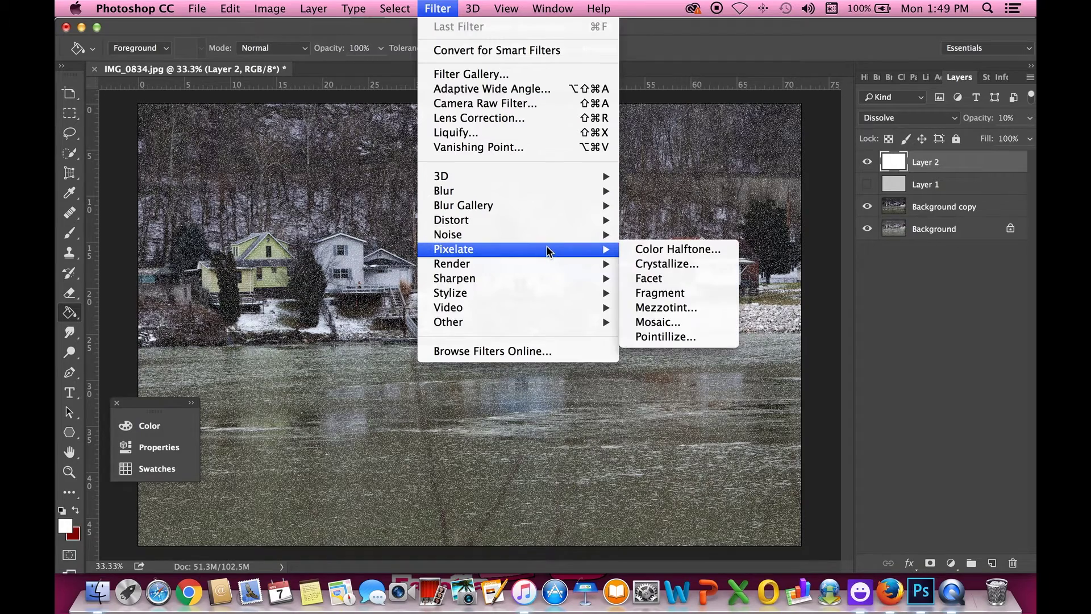
left_click(925, 321)
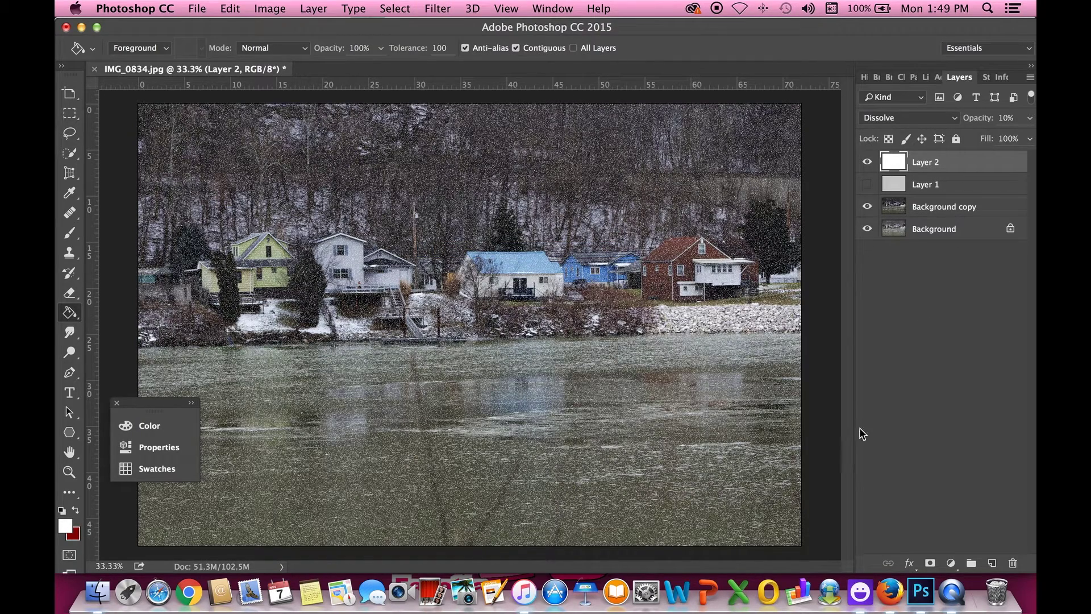
Step: Raise the opacity of white-filled Layer 2 to 100% and apply 400% monochromatic Add Noise with Uniform distribution
left_click(1030, 118)
left_click_drag(962, 138, 1025, 137)
left_click(405, 9)
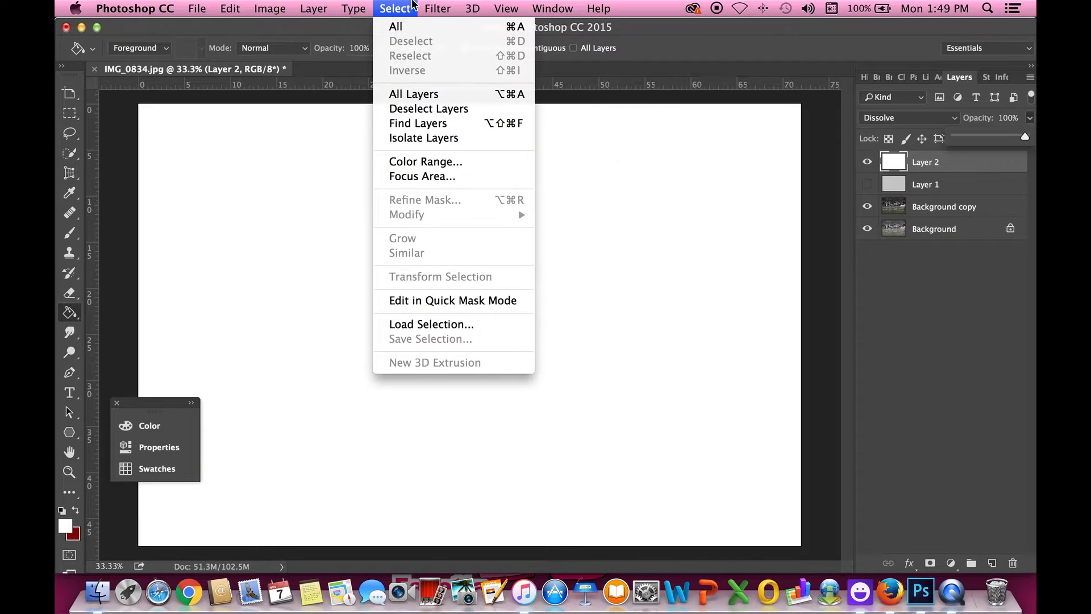
mouse_move(437, 8)
mouse_move(490, 220)
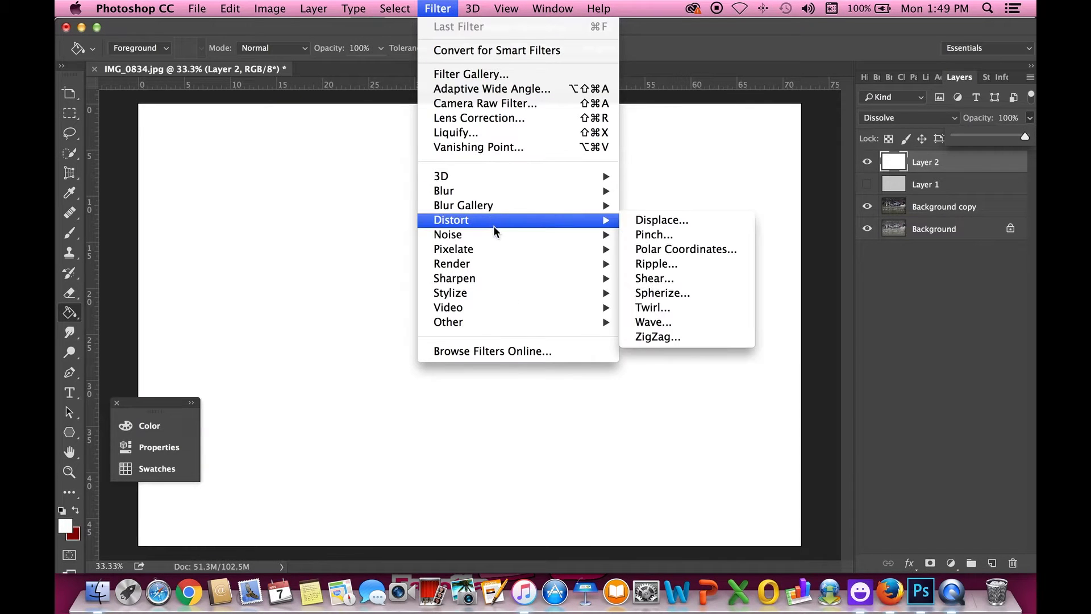
mouse_move(520, 251)
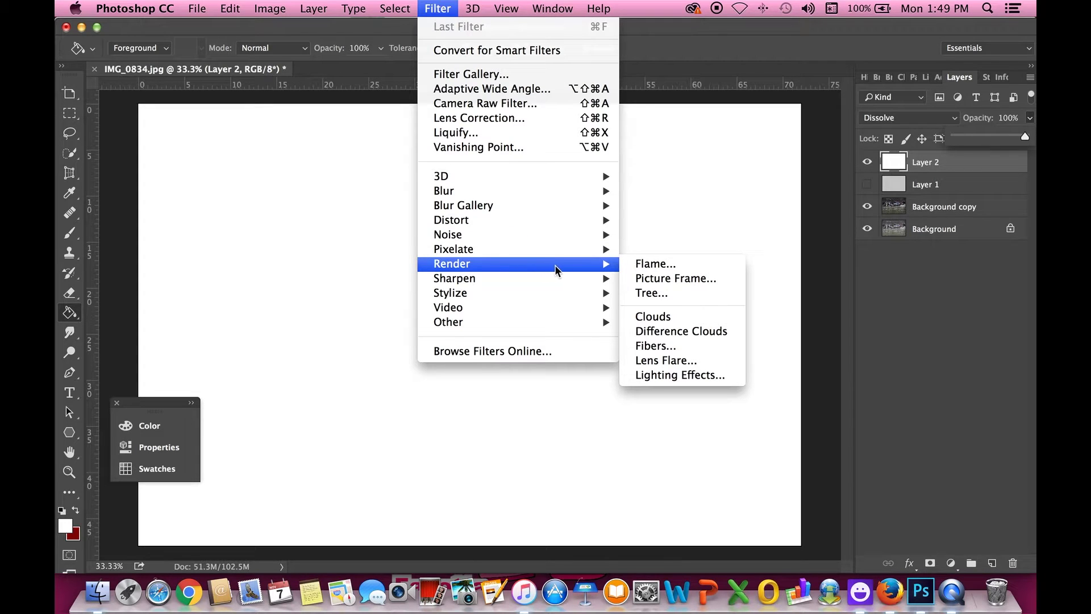
mouse_move(569, 230)
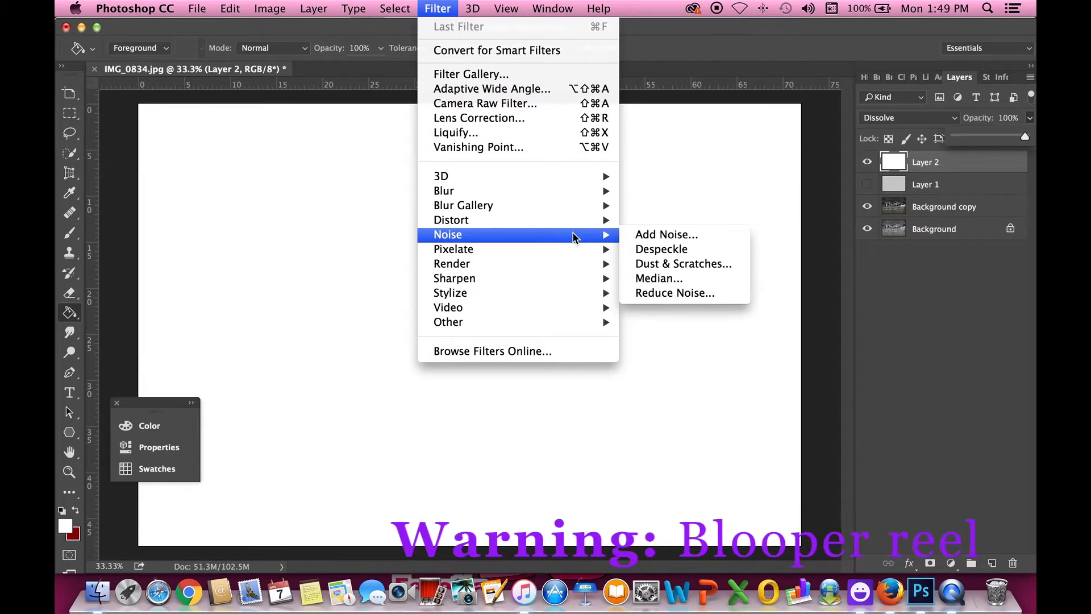
left_click(650, 233)
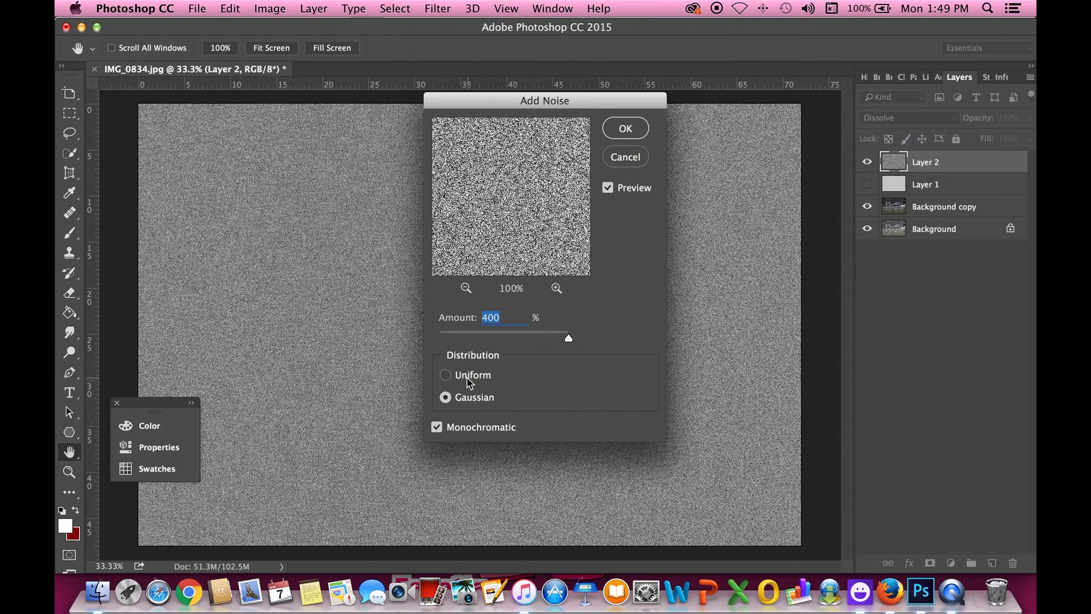
left_click(467, 377)
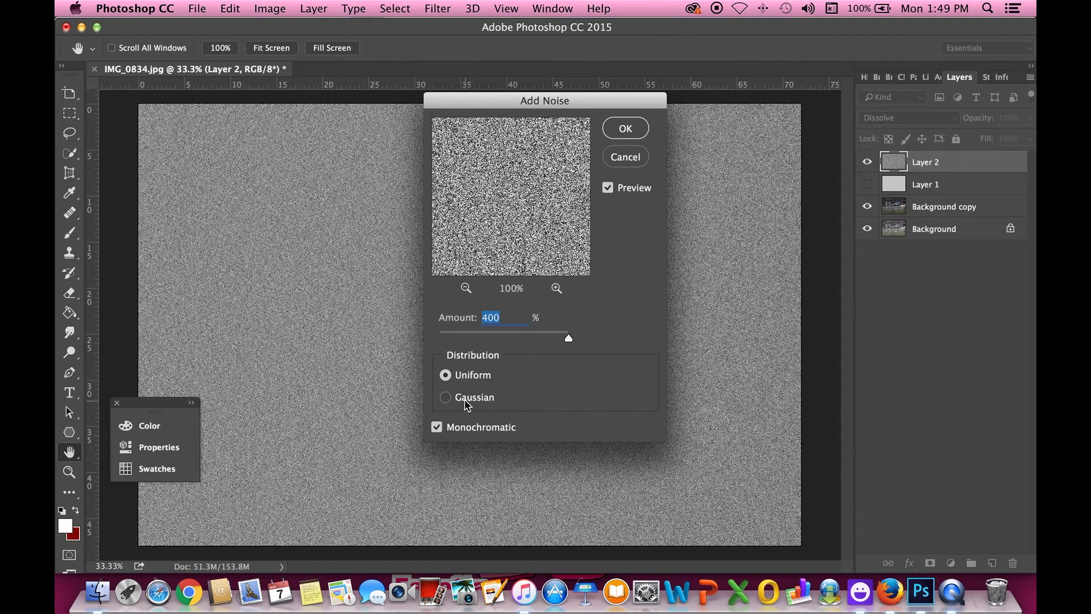
left_click(468, 401)
left_click(468, 376)
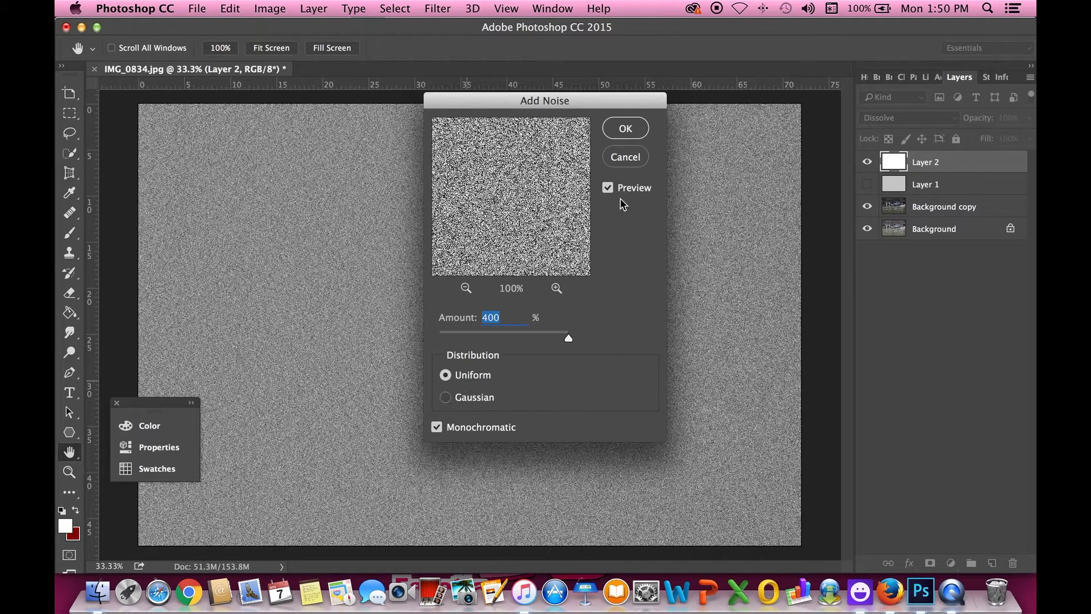
left_click(627, 129)
key("g")
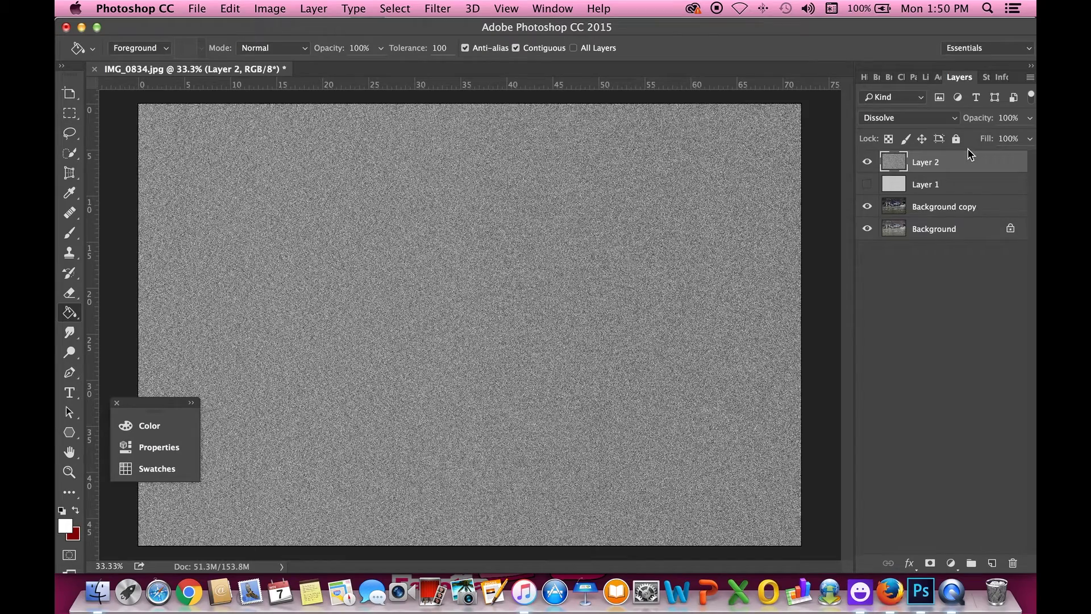
Step: Try Layer 2's opacity at 50% and lower values, ending at 20%
left_click(1008, 119)
type("50")
key("Return")
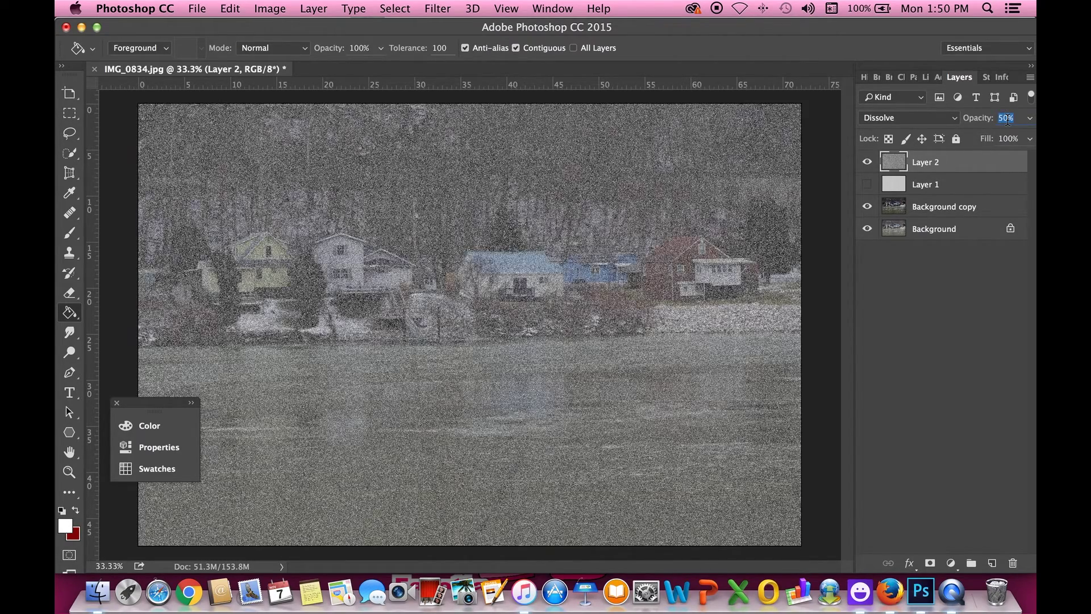
type("30")
key("Return")
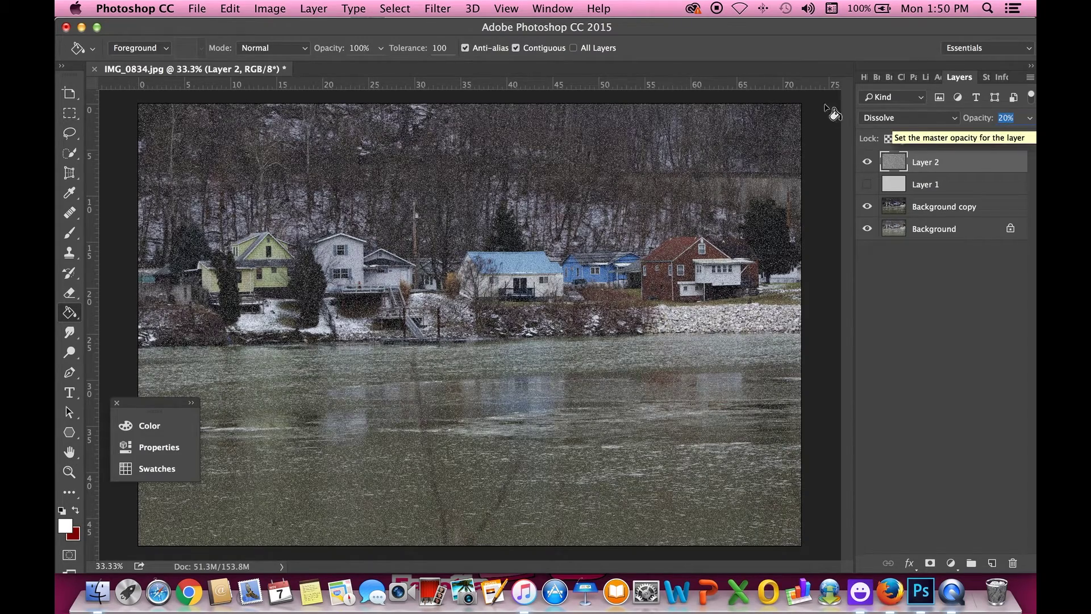
Step: Apply Motion Blur to Layer 2 with an angle of 72° and a distance of 179 pixels
left_click(435, 9)
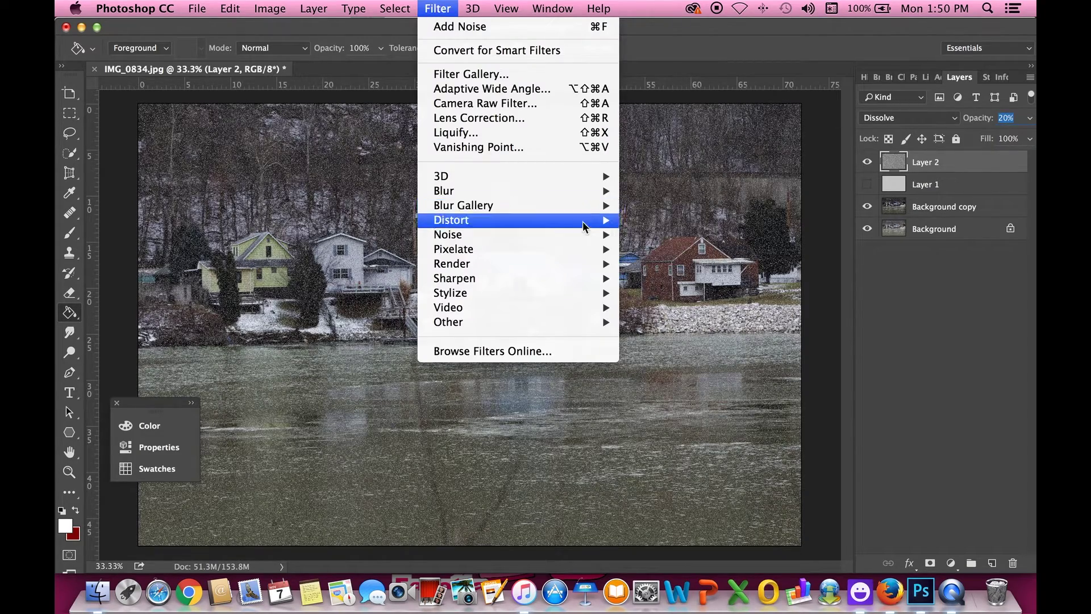
mouse_move(595, 196)
left_click(658, 278)
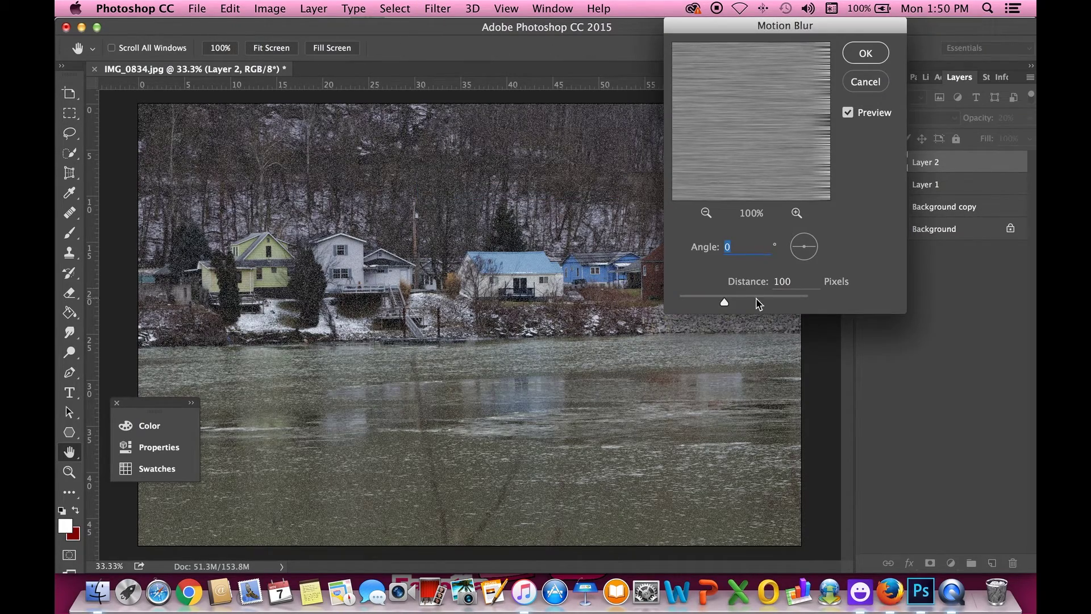
left_click(797, 255)
left_click_drag(798, 256, 802, 262)
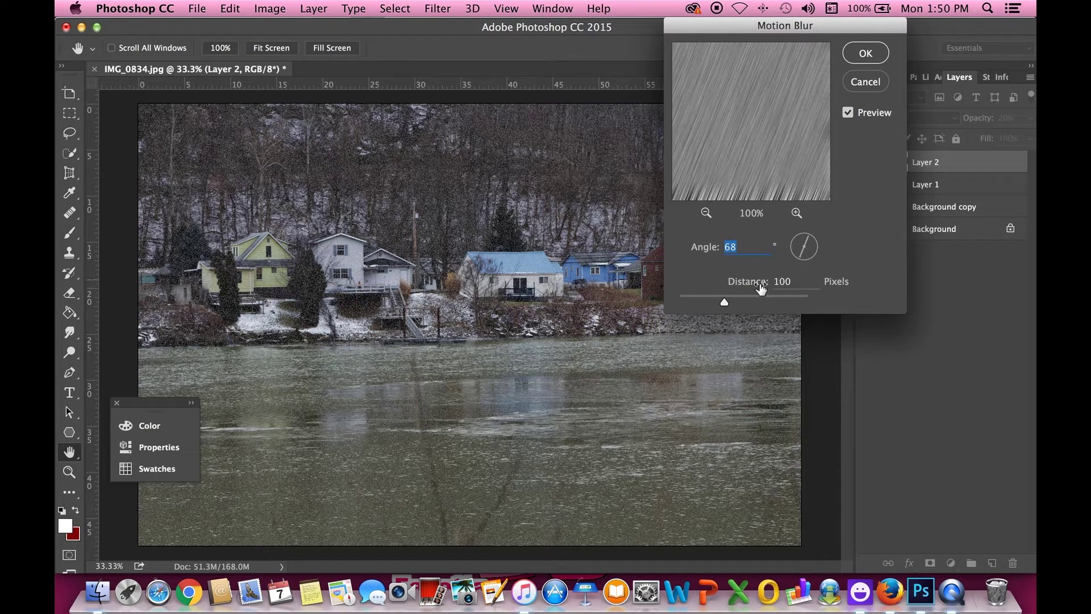
left_click_drag(725, 301, 791, 306)
left_click_drag(791, 305, 751, 304)
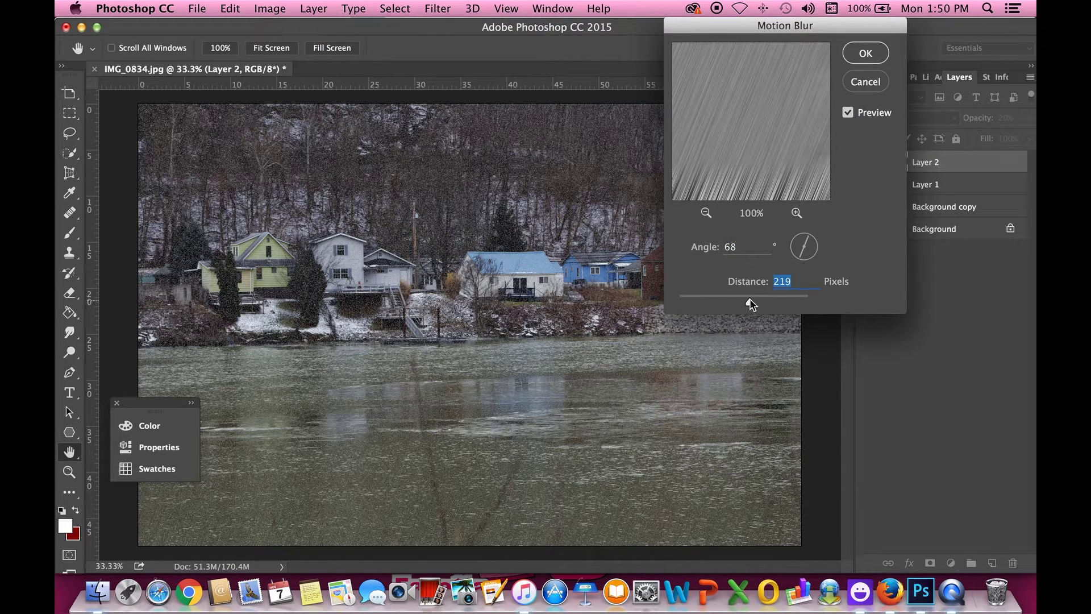
left_click_drag(749, 298, 741, 300)
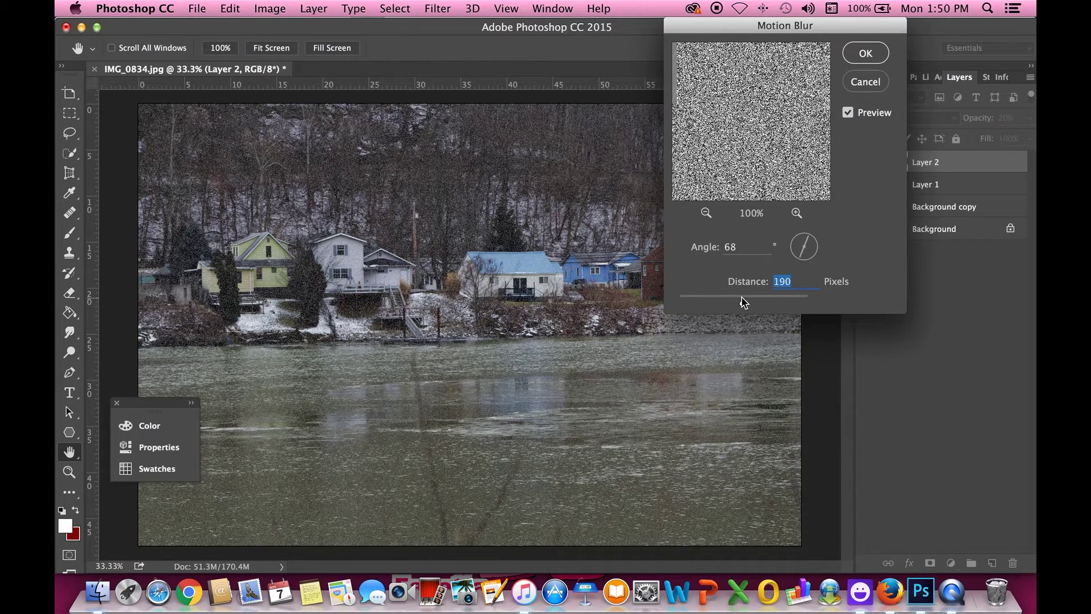
left_click_drag(794, 254, 804, 260)
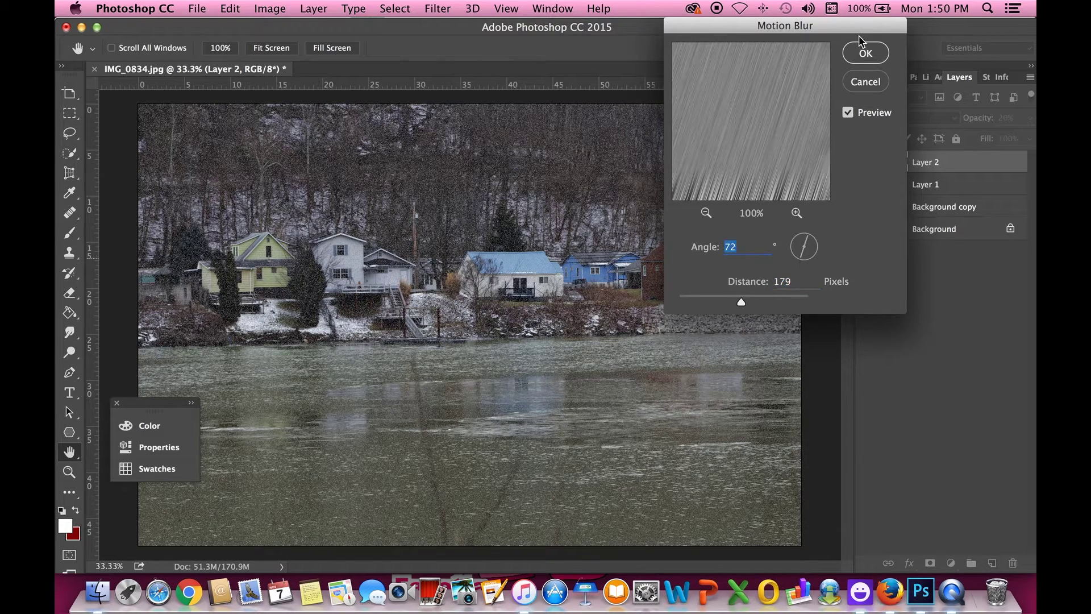
left_click(865, 53)
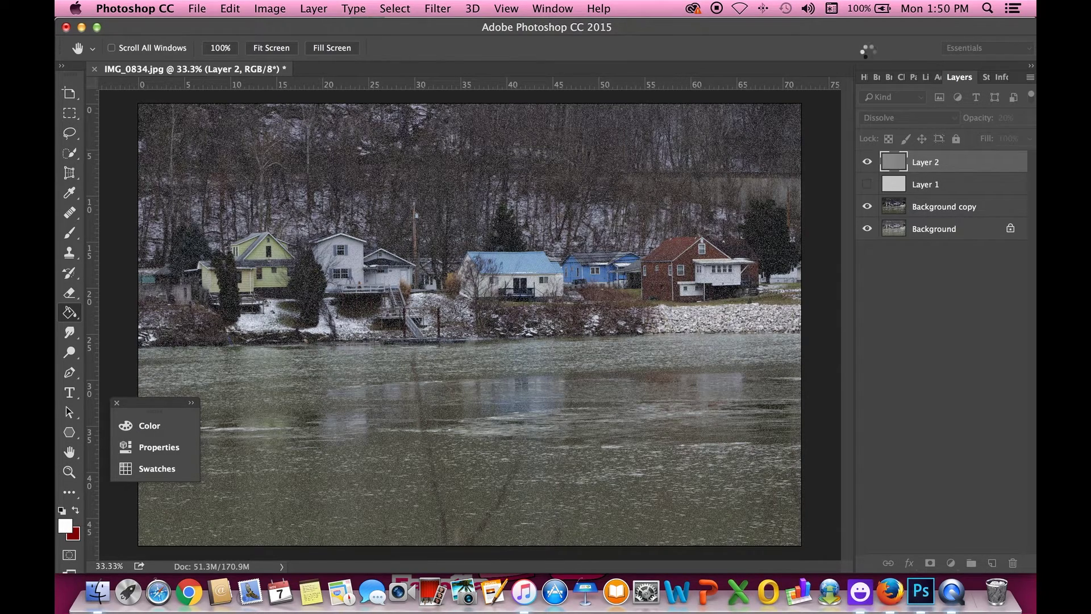
Step: Try Layer 2's opacity in 10% increments up to 70%, ending at 50%
left_click(868, 163)
left_click(1011, 118)
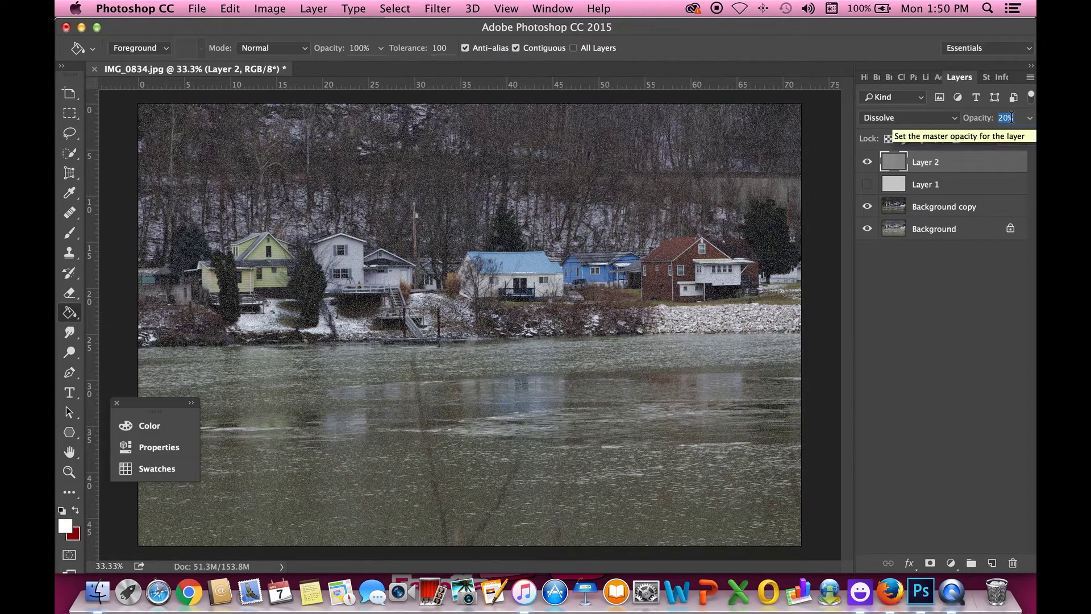
key("shift+Up")
key("shift+Up")
key("shift+Up")
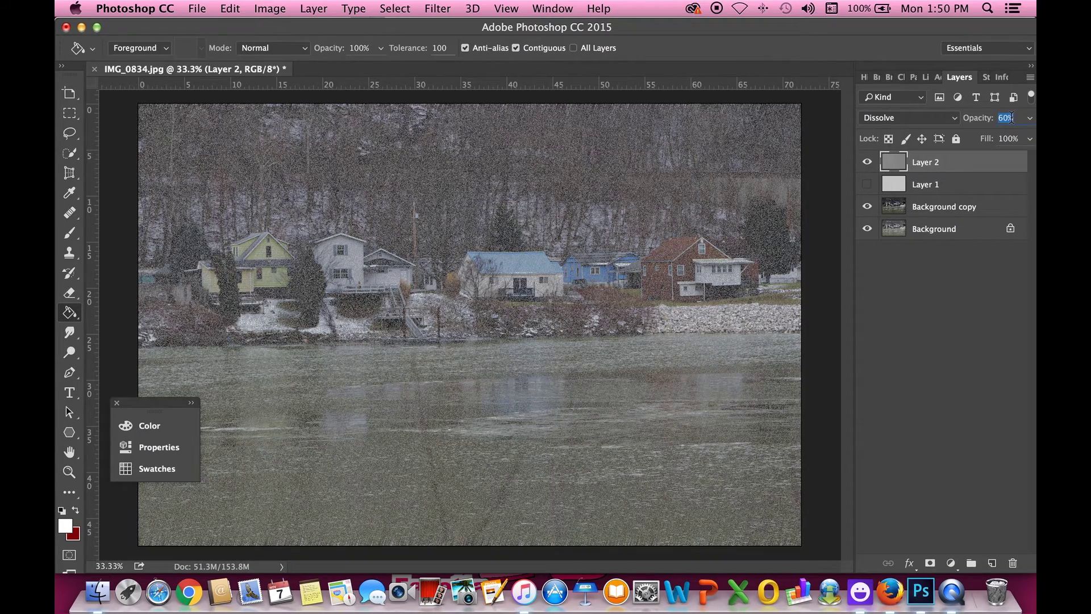
key("shift+Up")
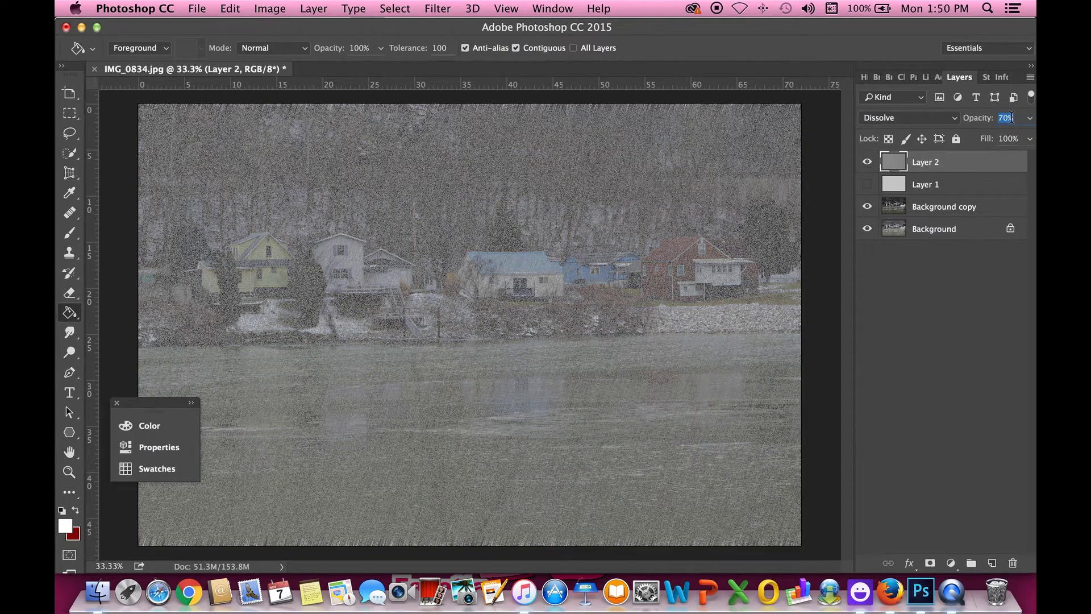
key("shift+Down")
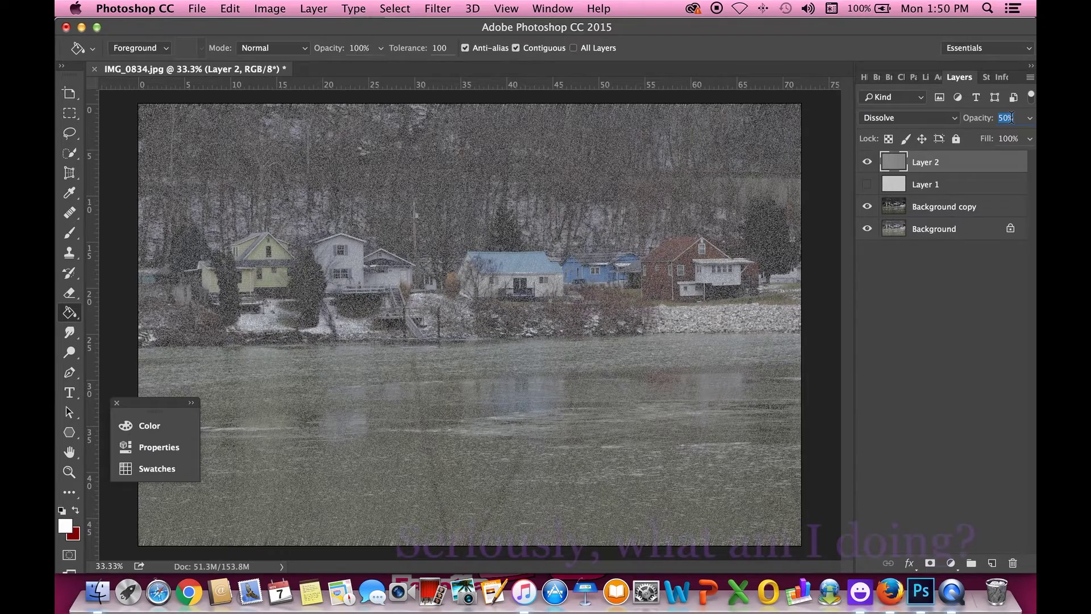
Step: Toggle the visibility of the layers beneath Layer 2 to compare the effect over the original and adjusted backgrounds
left_click(868, 207)
left_click(867, 206)
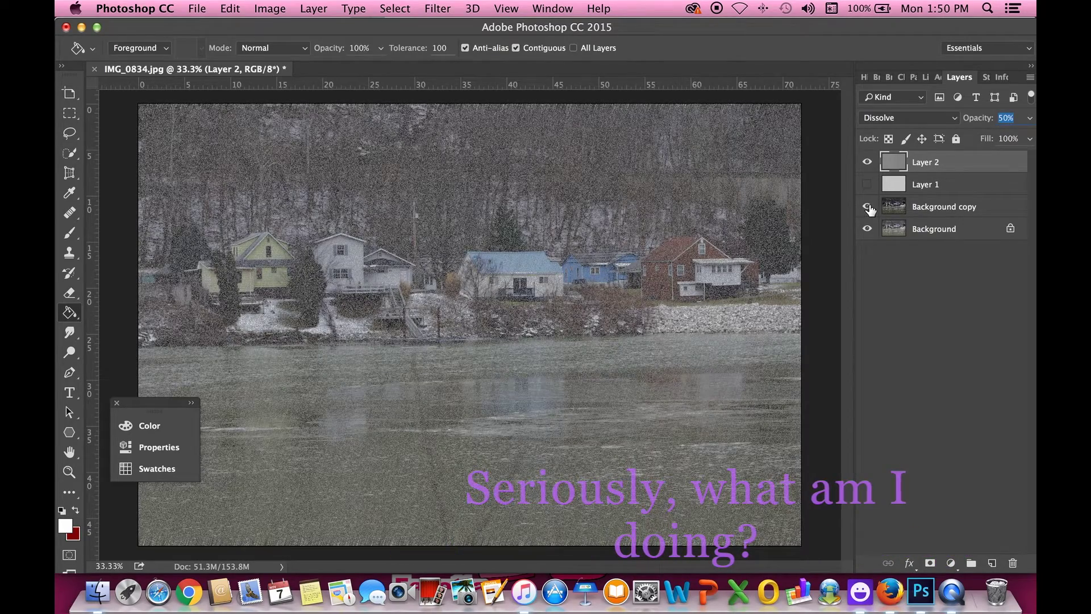
left_click(867, 184)
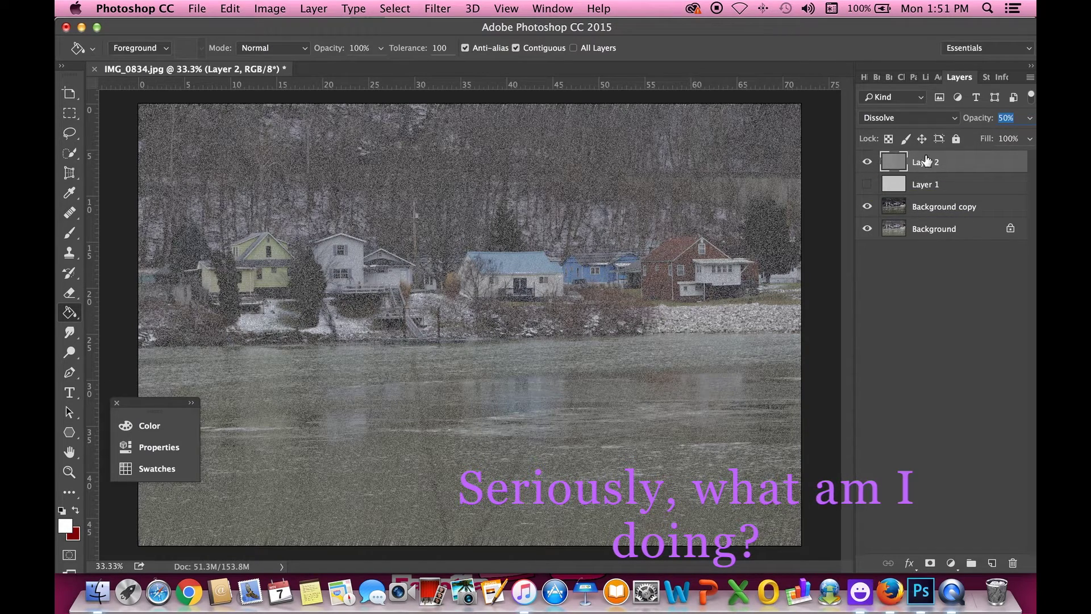
Step: Try a fill of 30% on Layer 2 and return the fill to 100%
left_click(1030, 139)
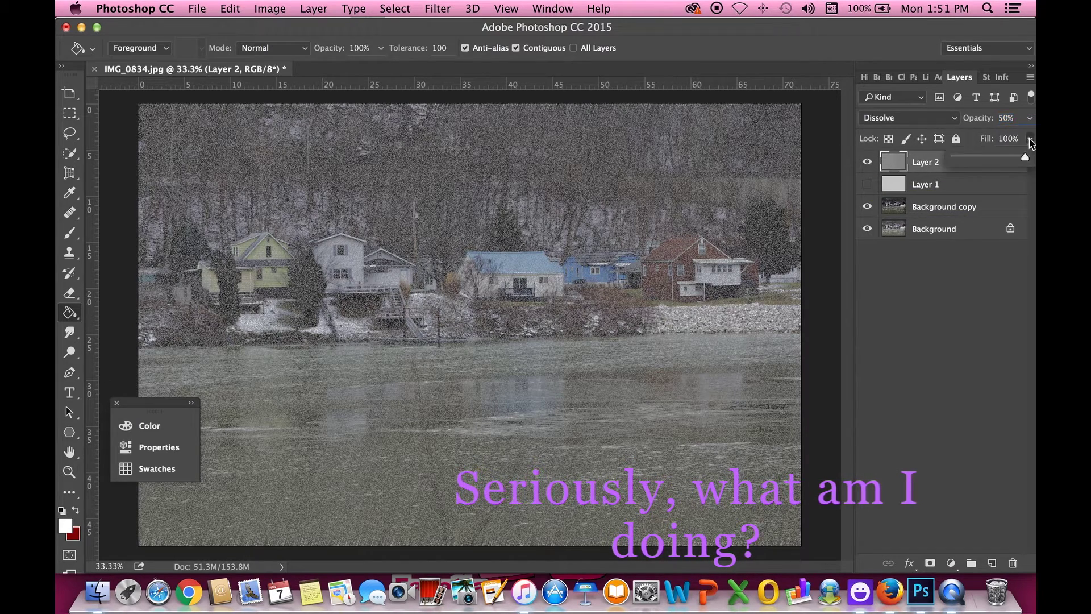
left_click(1016, 138)
type("30")
key("Return")
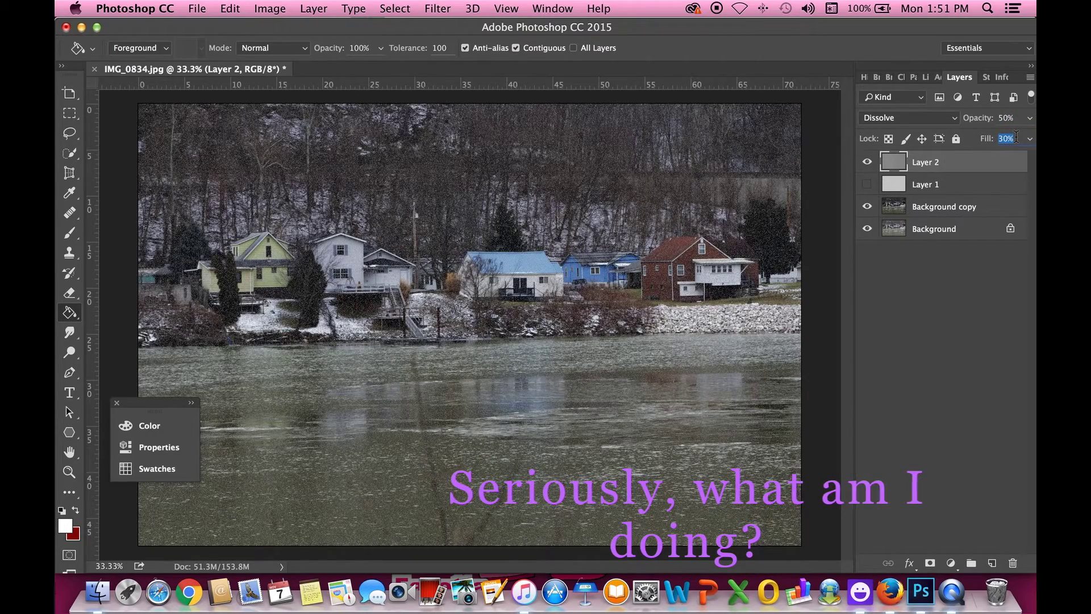
type("90")
key("Return")
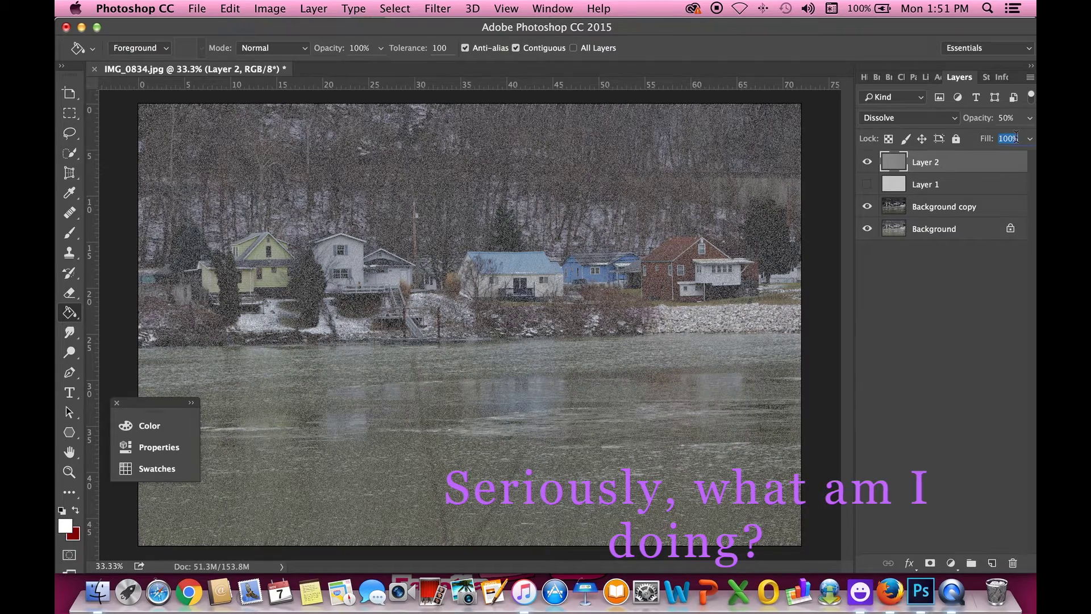
Step: Darken Layer 2 with Levels, raising the black input level to about 117, and set the layer's opacity to 100%
left_click(270, 9)
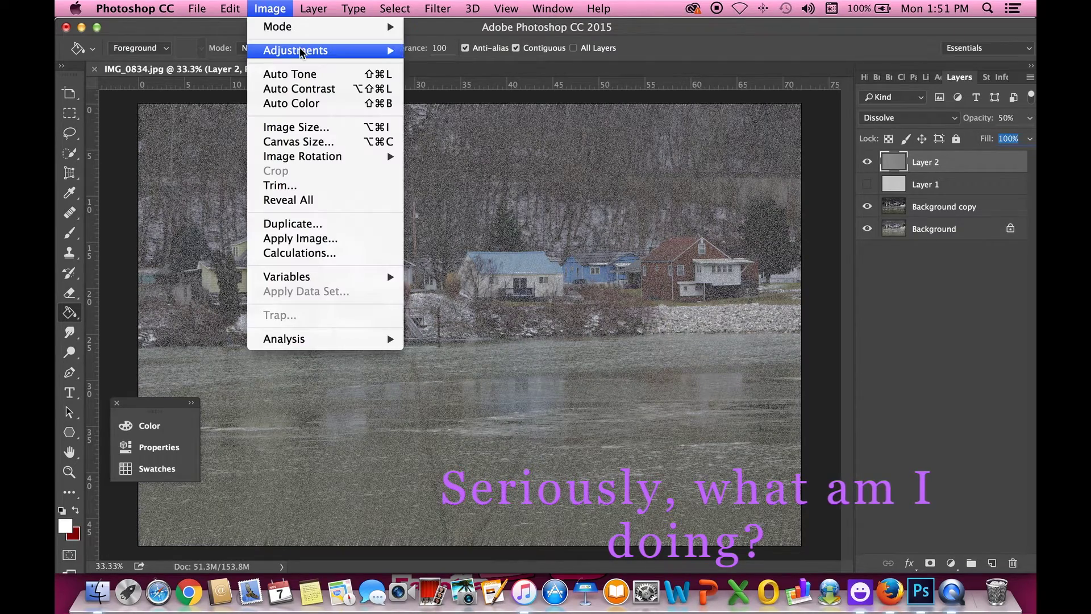
mouse_move(301, 51)
left_click(440, 66)
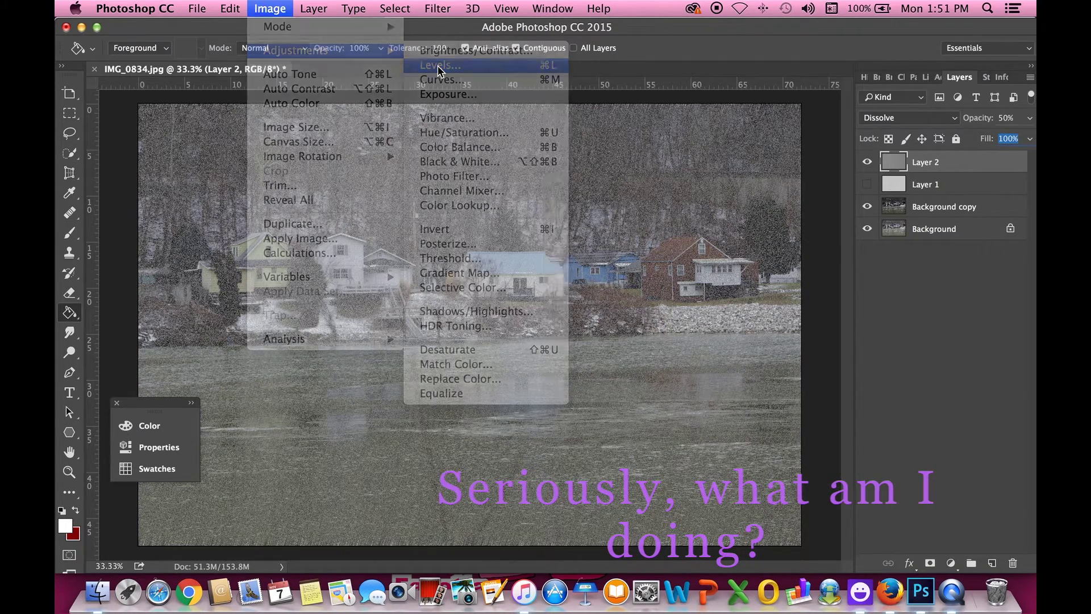
left_click_drag(564, 236, 652, 235)
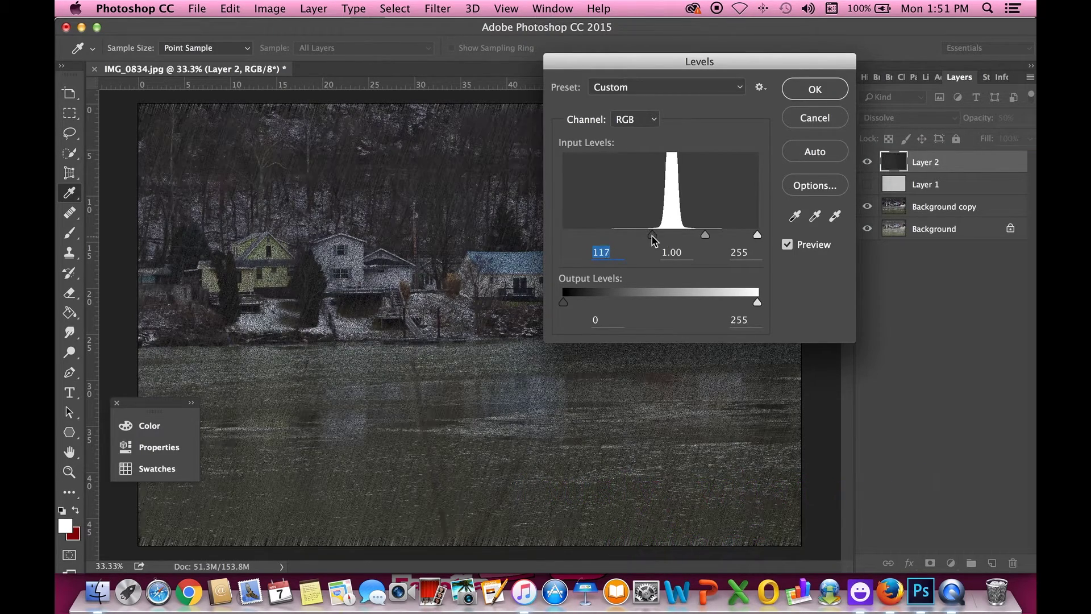
left_click_drag(757, 234, 729, 232)
left_click_drag(750, 232, 753, 233)
mouse_move(652, 235)
left_mouse_down()
mouse_move(682, 242)
mouse_move(642, 239)
mouse_move(653, 239)
left_mouse_up()
left_click(797, 89)
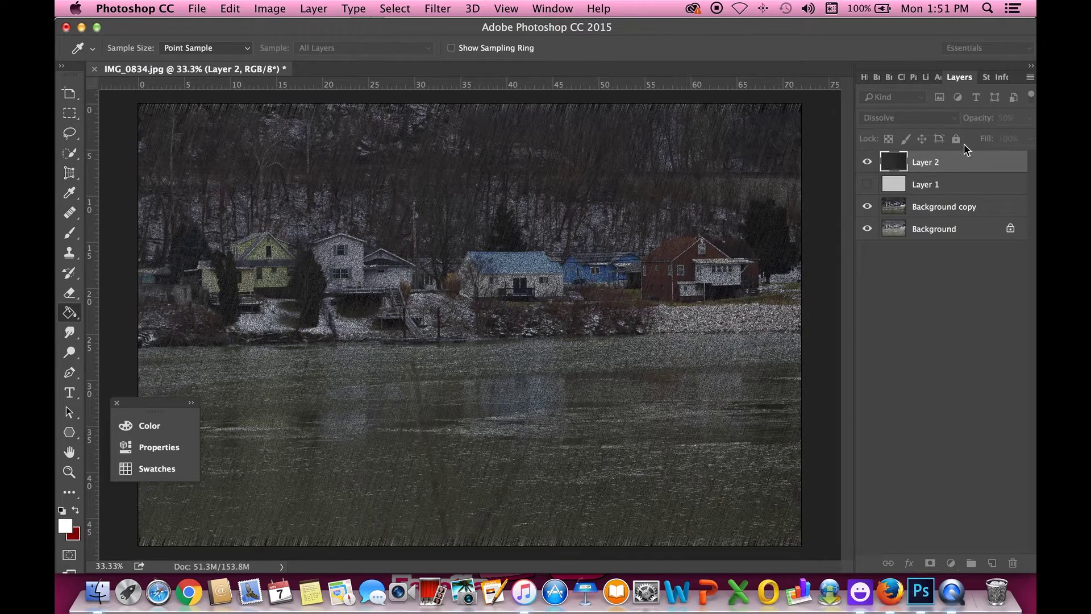
left_click(1030, 118)
left_click_drag(990, 139, 1035, 139)
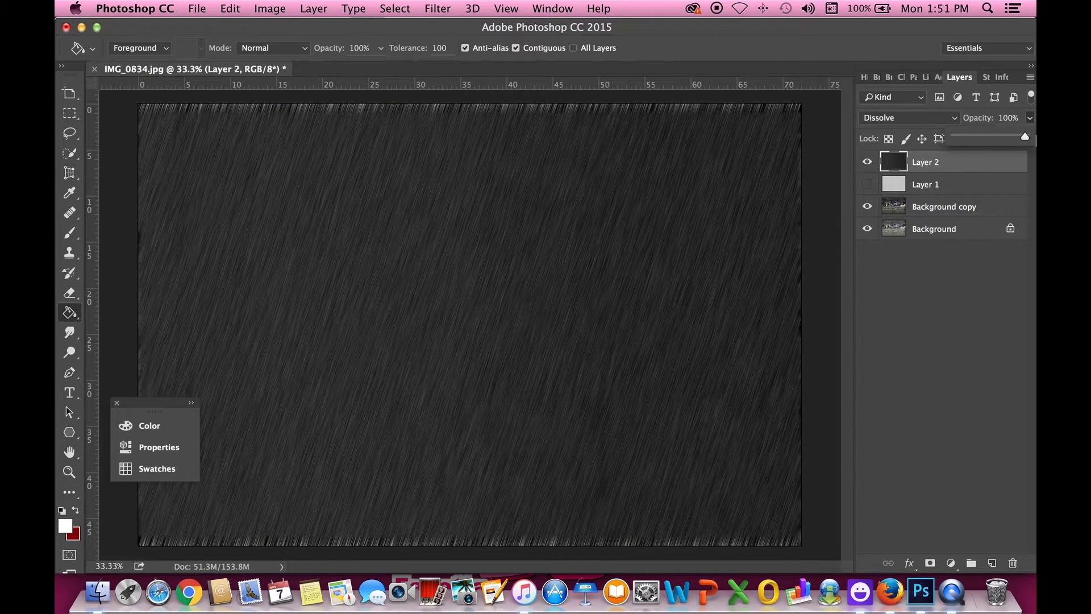
Step: Apply Levels to Layer 2 again with the black input level slightly above 30, and change its blend mode to Screen
left_click(267, 10)
mouse_move(299, 50)
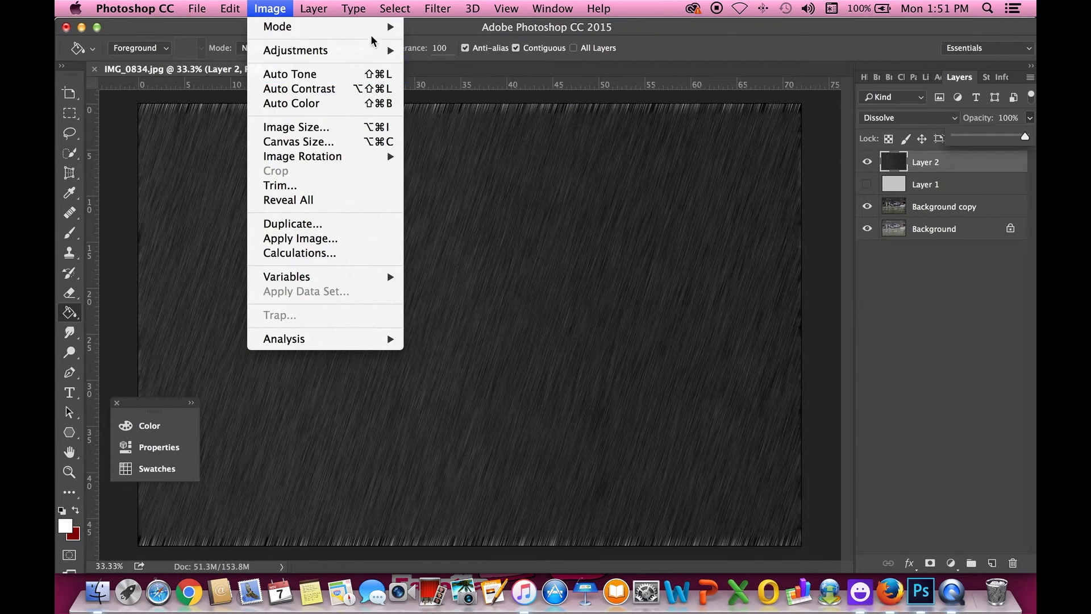
mouse_move(295, 14)
left_click(467, 65)
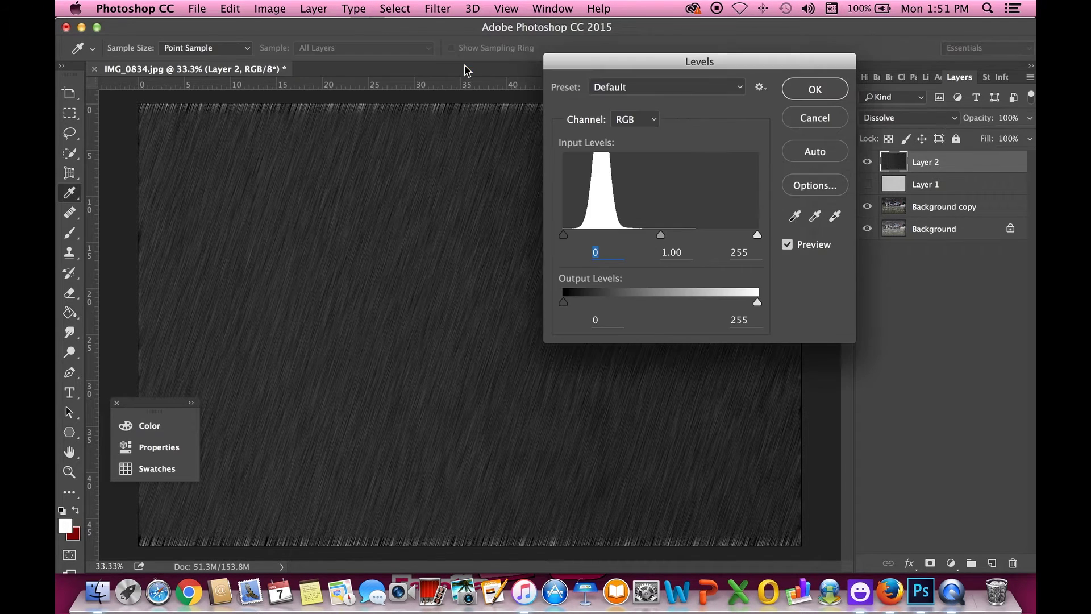
left_click_drag(563, 234, 589, 239)
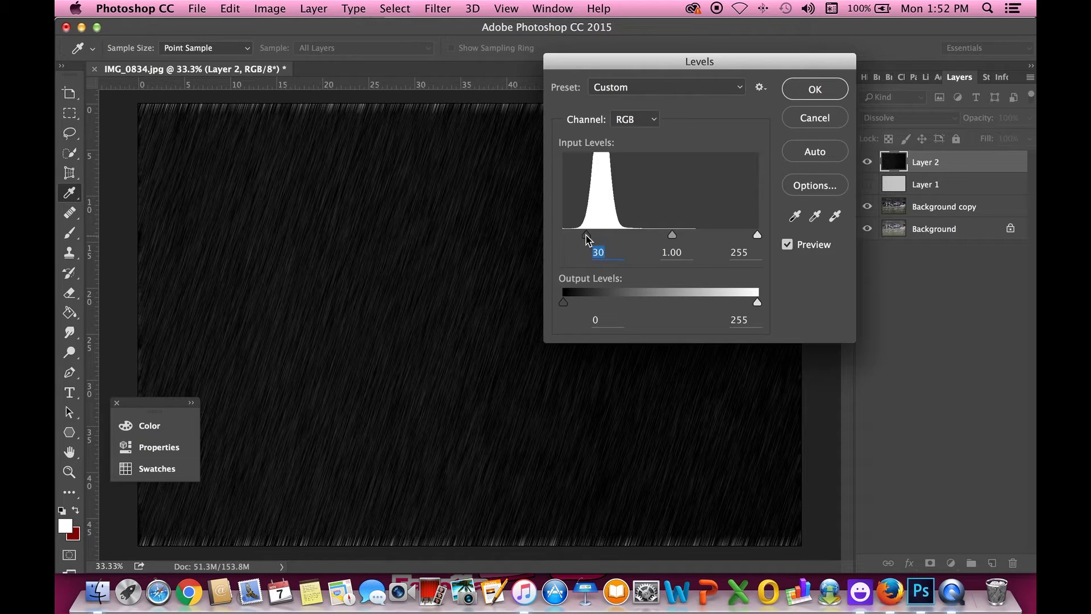
left_click_drag(587, 235, 592, 235)
left_click(806, 90)
left_click(910, 117)
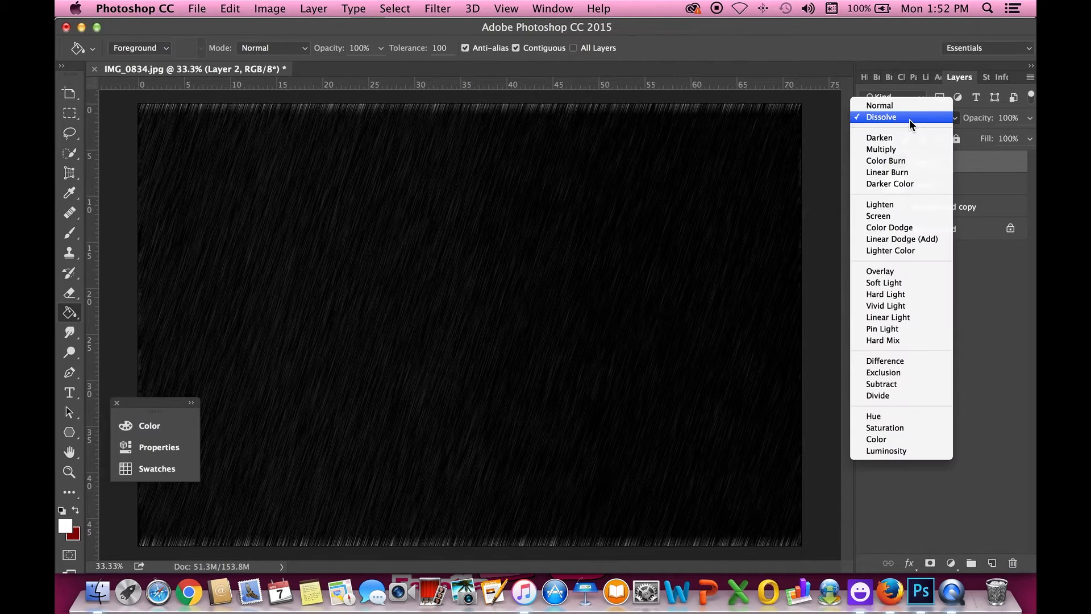
left_click(899, 216)
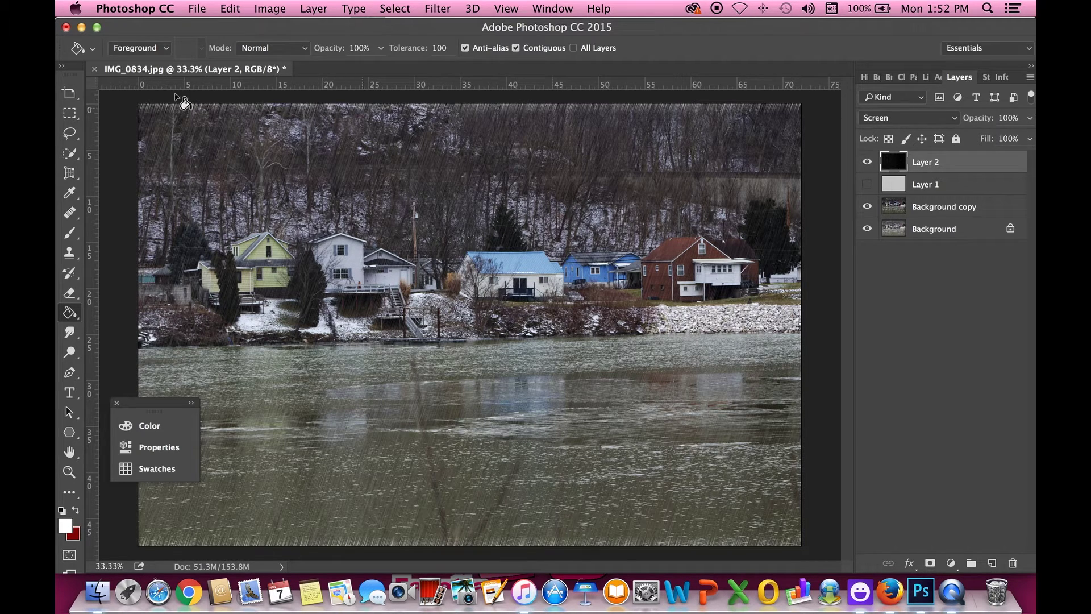
Step: Choose the Eraser tool and set its brush size to 191 px with minimum hardness
left_click(69, 292)
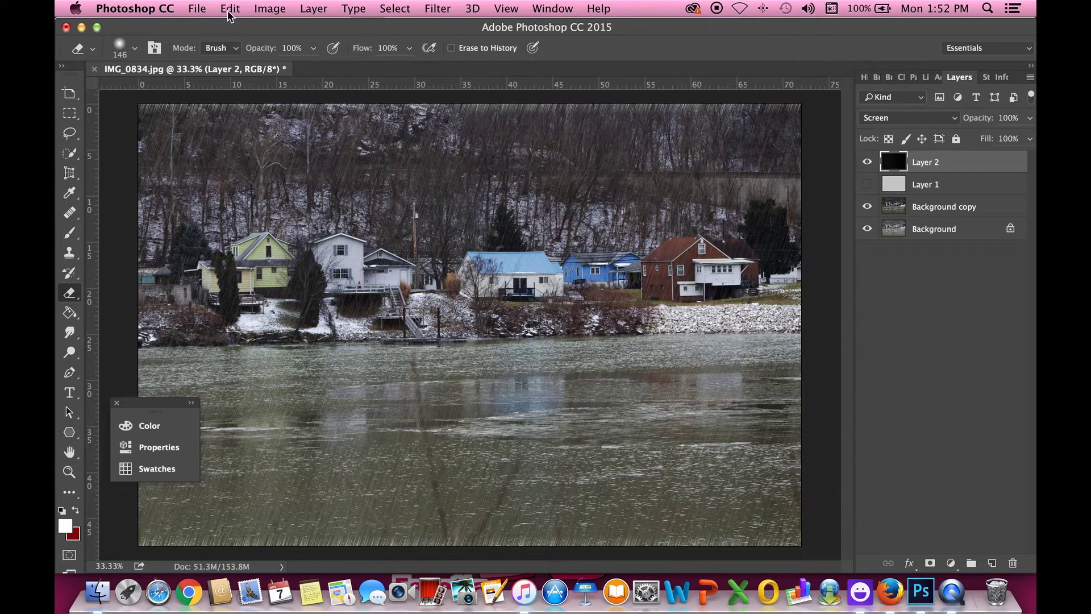
left_click(135, 49)
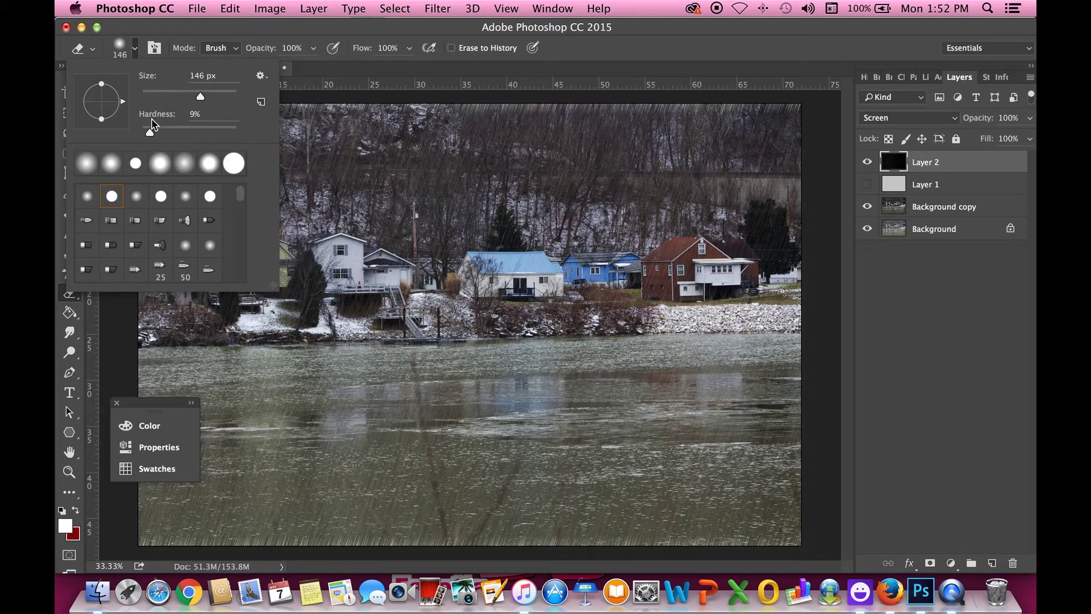
mouse_move(206, 100)
left_mouse_down()
mouse_move(224, 98)
mouse_move(212, 98)
left_mouse_up()
mouse_move(147, 135)
left_mouse_down()
mouse_move(161, 134)
mouse_move(135, 132)
left_mouse_up()
left_click(384, 30)
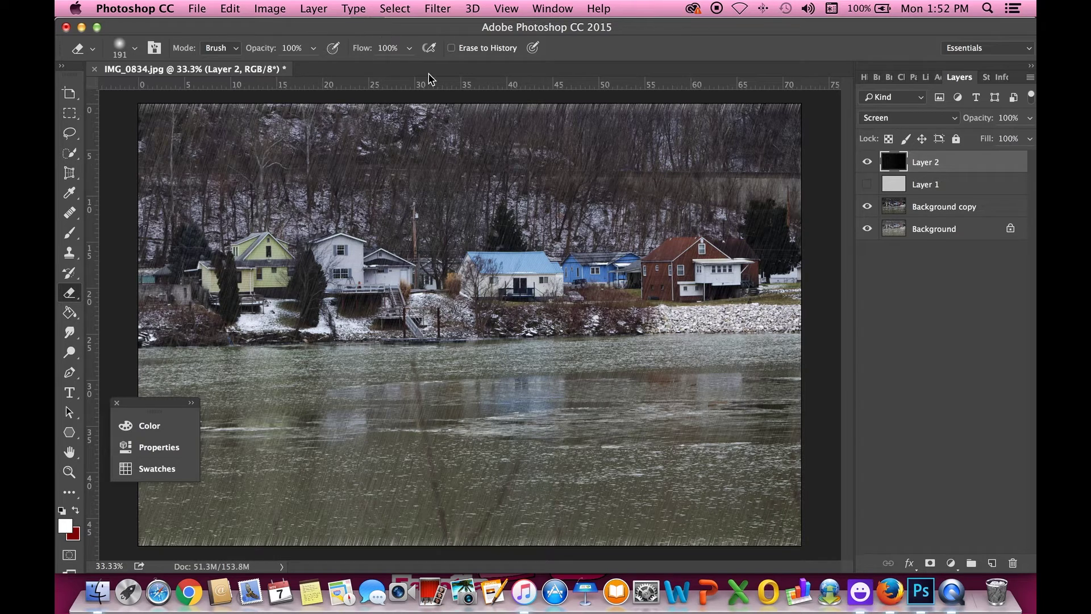